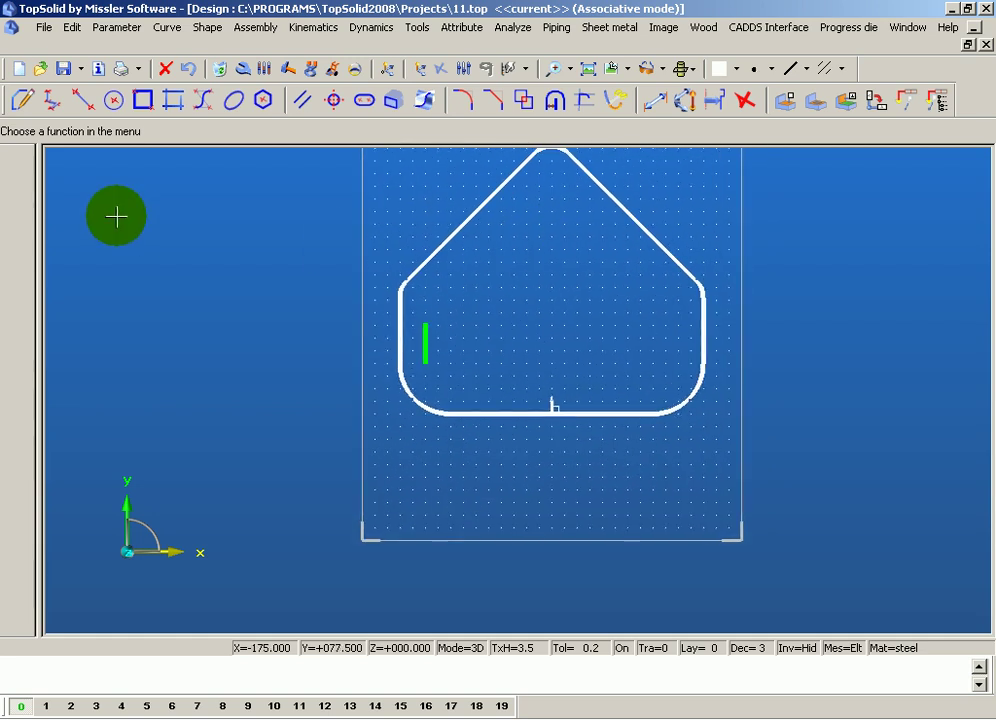
- Start Curve > Thicken with a 4 mm thickness and set Symmetric to NO
left_click_drag(40, 168, 24, 172)
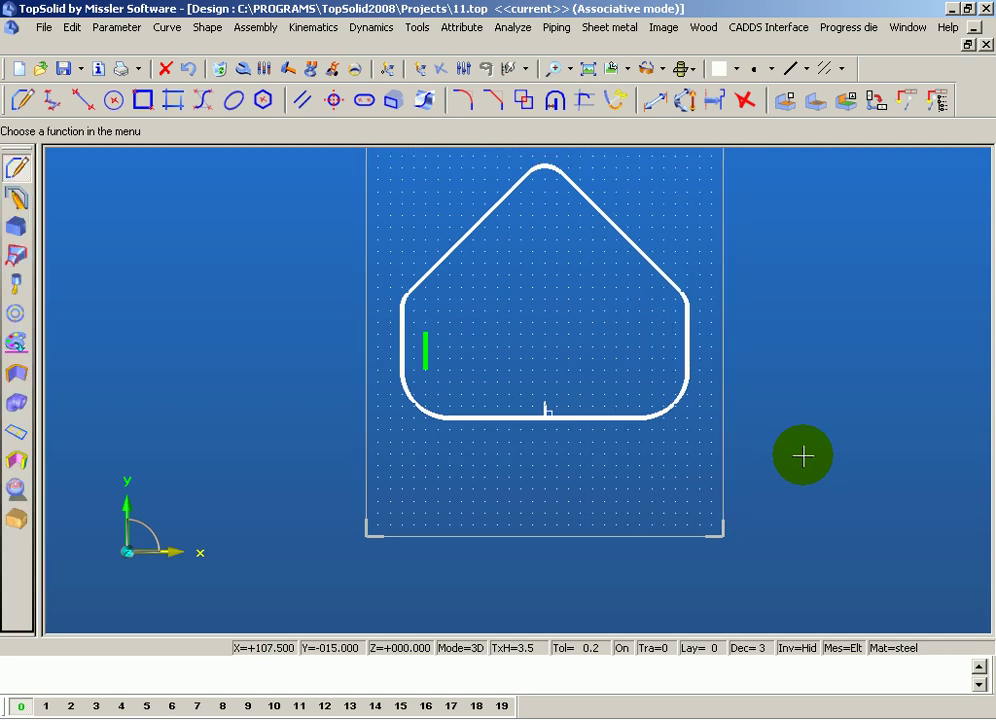
scroll(434, 318, "down", 1)
scroll(434, 318, "up", 1)
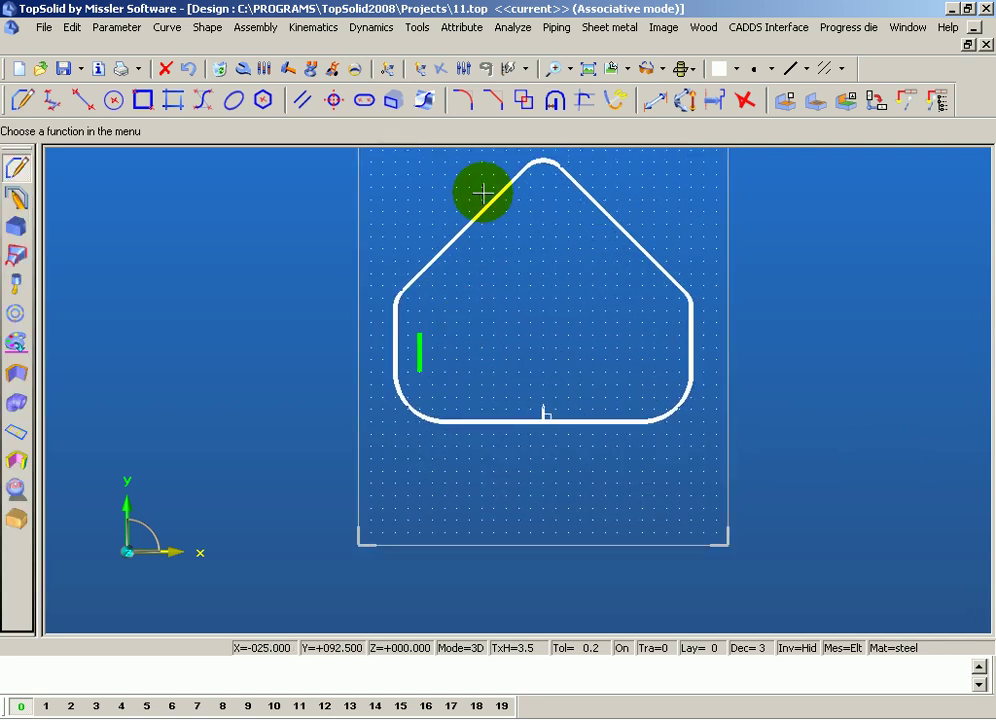
left_click(557, 103)
scroll(391, 327, "up", 1)
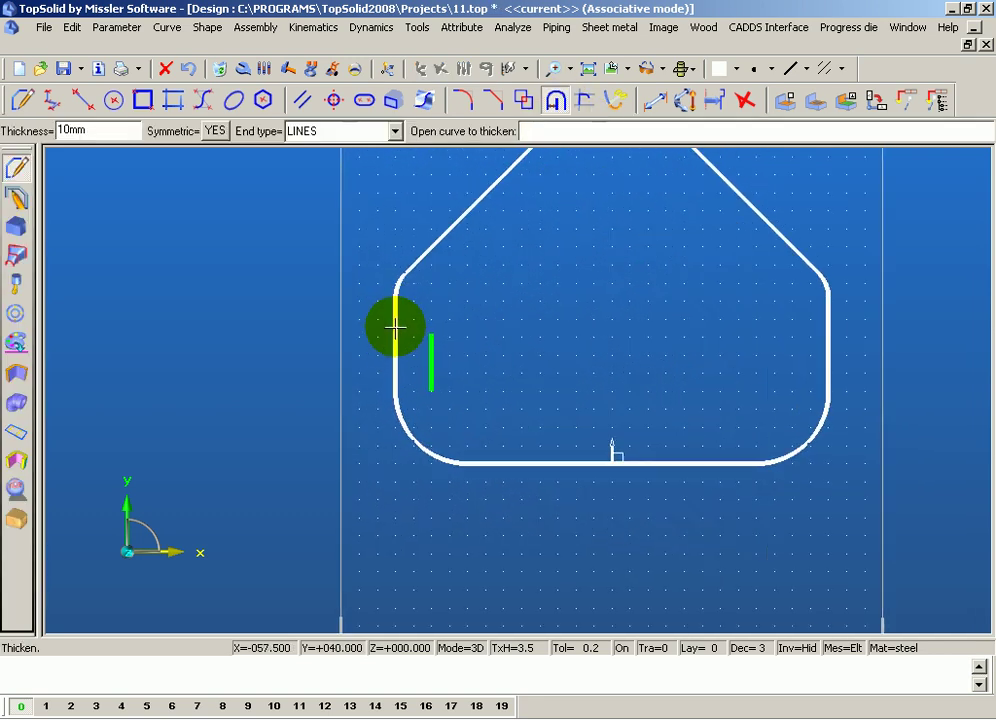
scroll(391, 327, "up", 1)
double_click(88, 129)
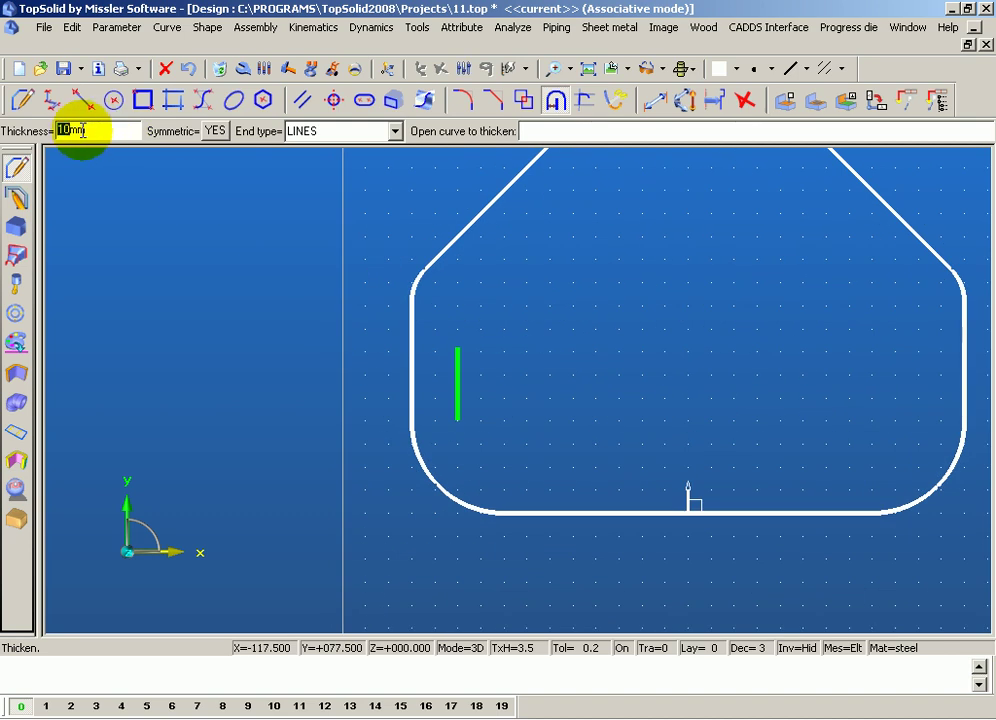
type("4")
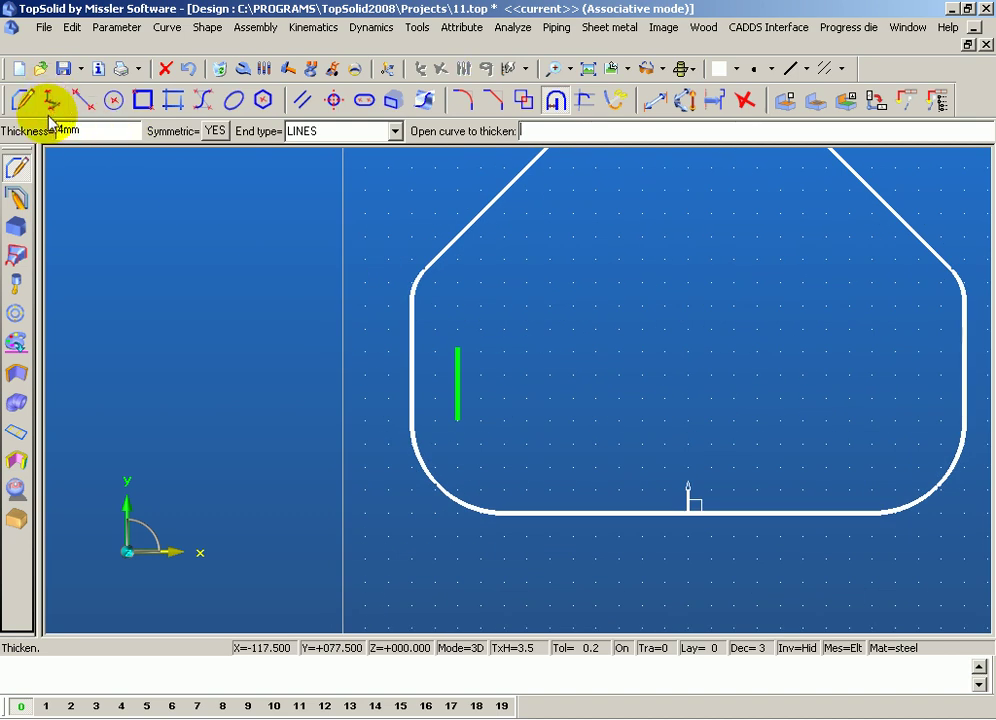
scroll(250, 162, "up", 1)
scroll(494, 393, "up", 1)
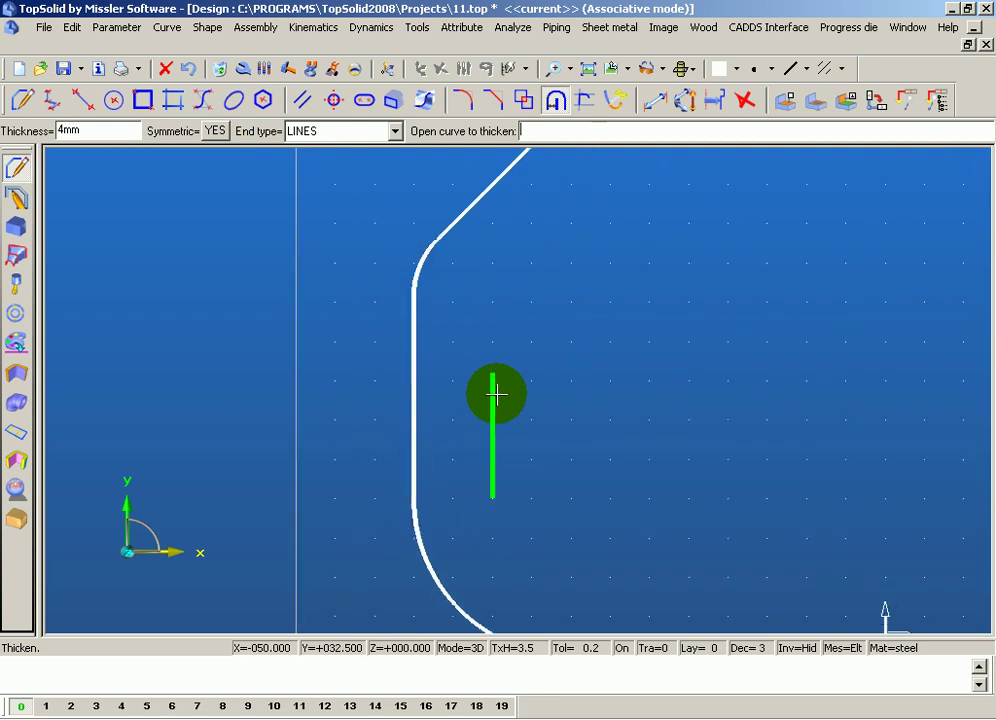
scroll(494, 393, "up", 1)
left_click(210, 131)
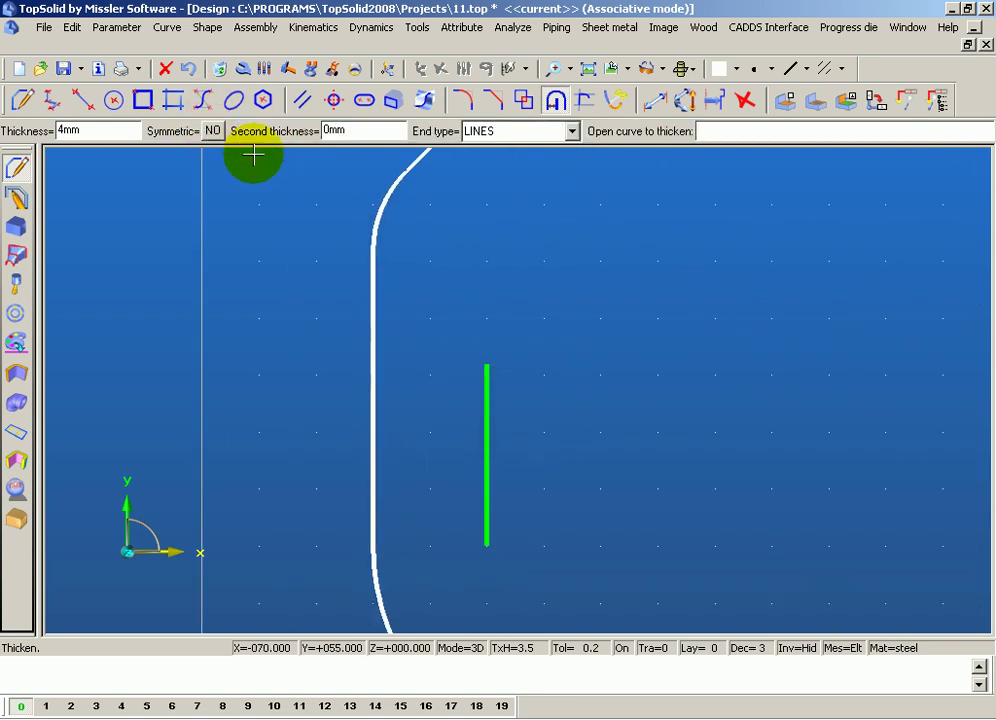
- Pick the green line, set the second thickness to 3 mm, and flip the direction arrow
left_click(343, 131)
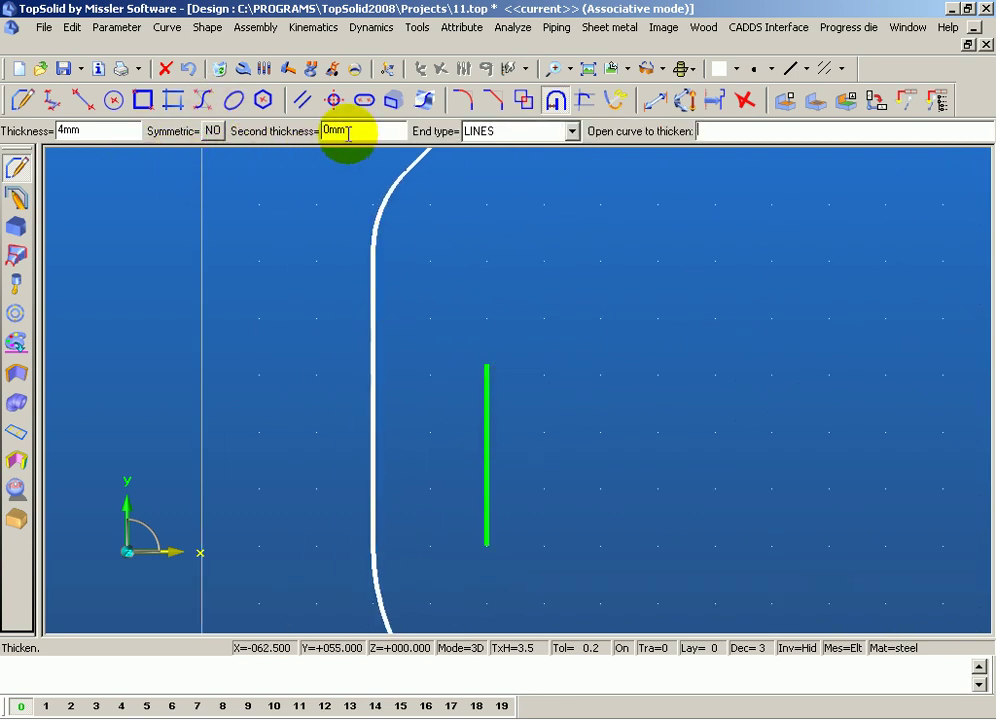
left_click(487, 390)
scroll(500, 392, "up", 2)
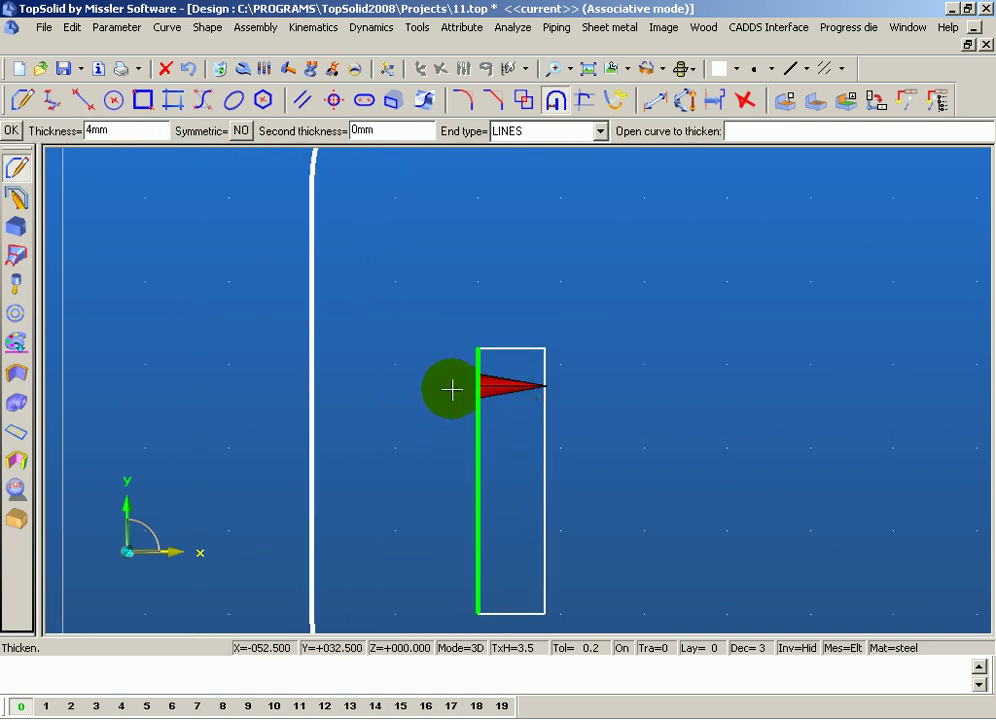
left_click(378, 137)
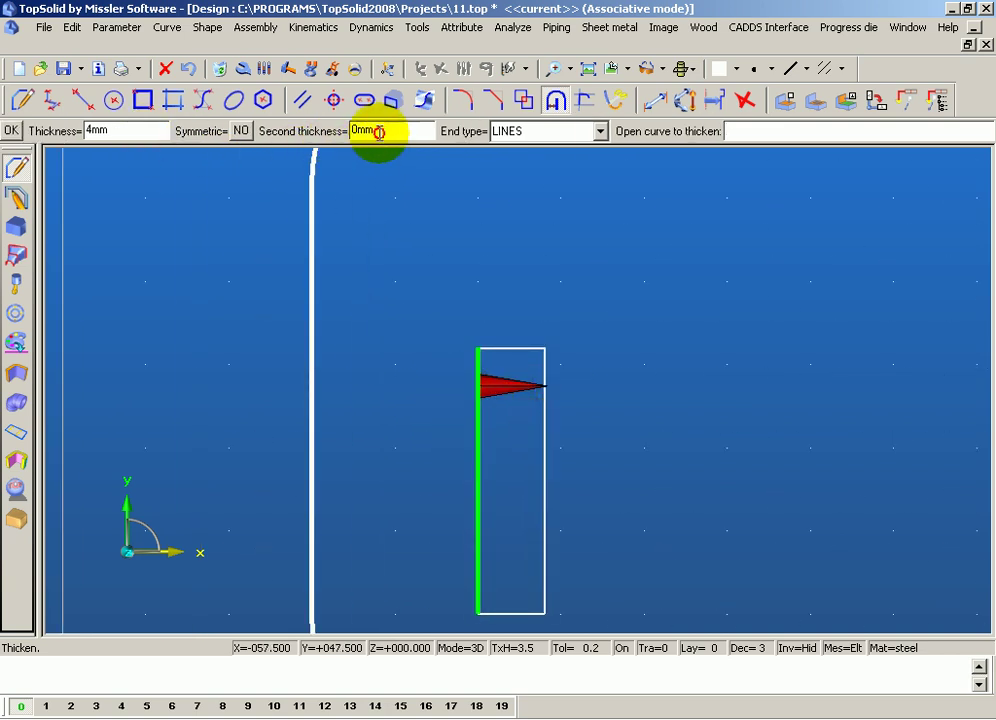
type("3")
key("Return")
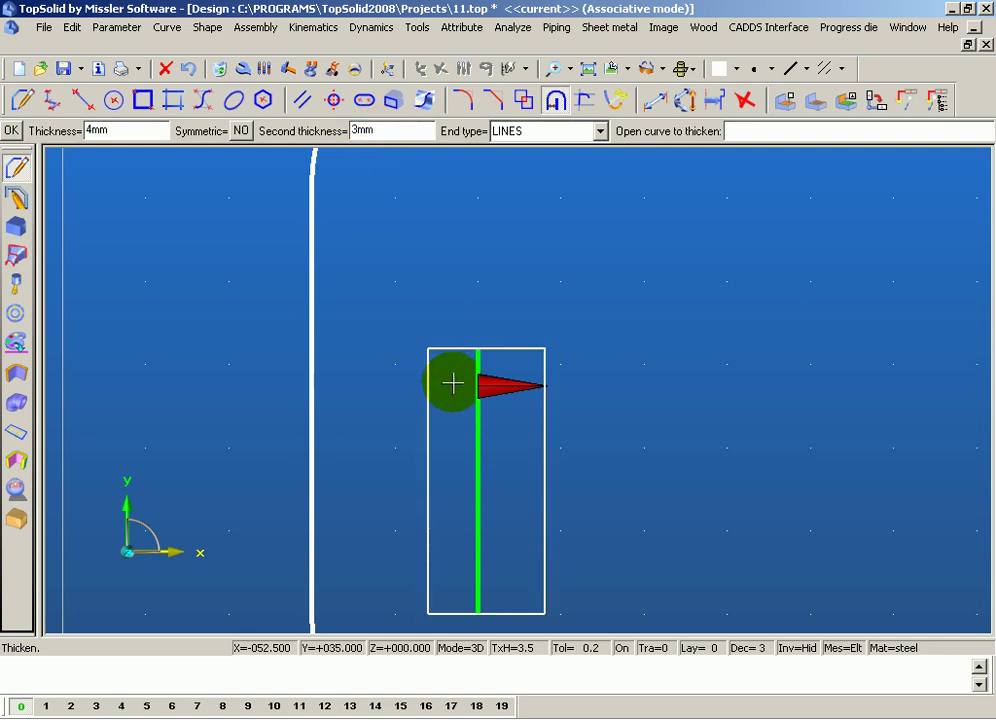
scroll(453, 383, "up", 1)
left_click(513, 395)
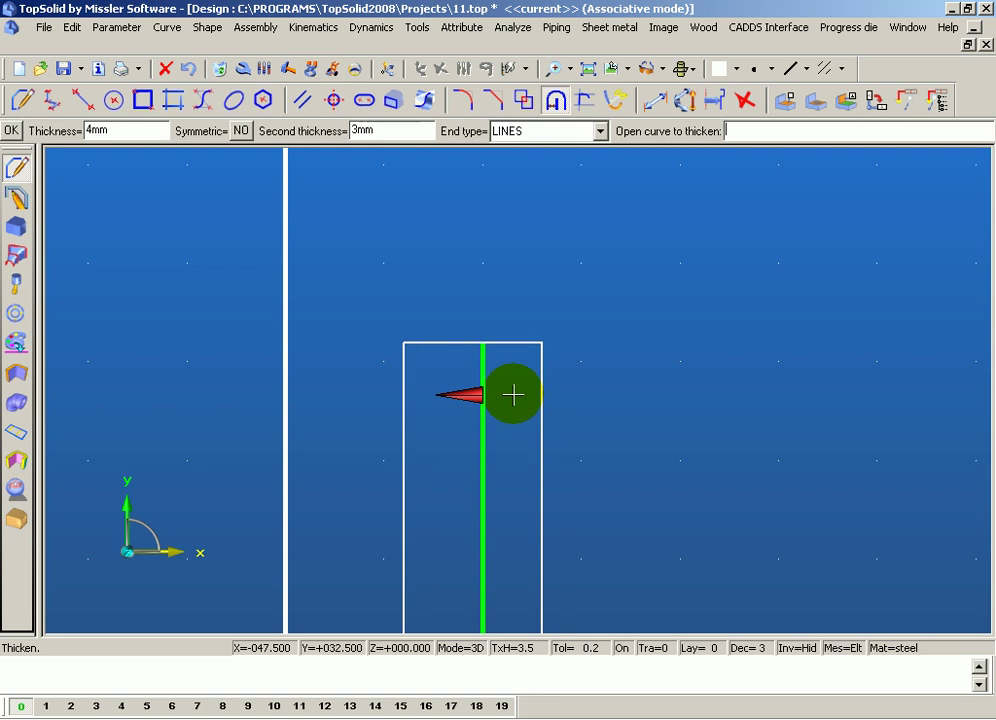
left_click(458, 395)
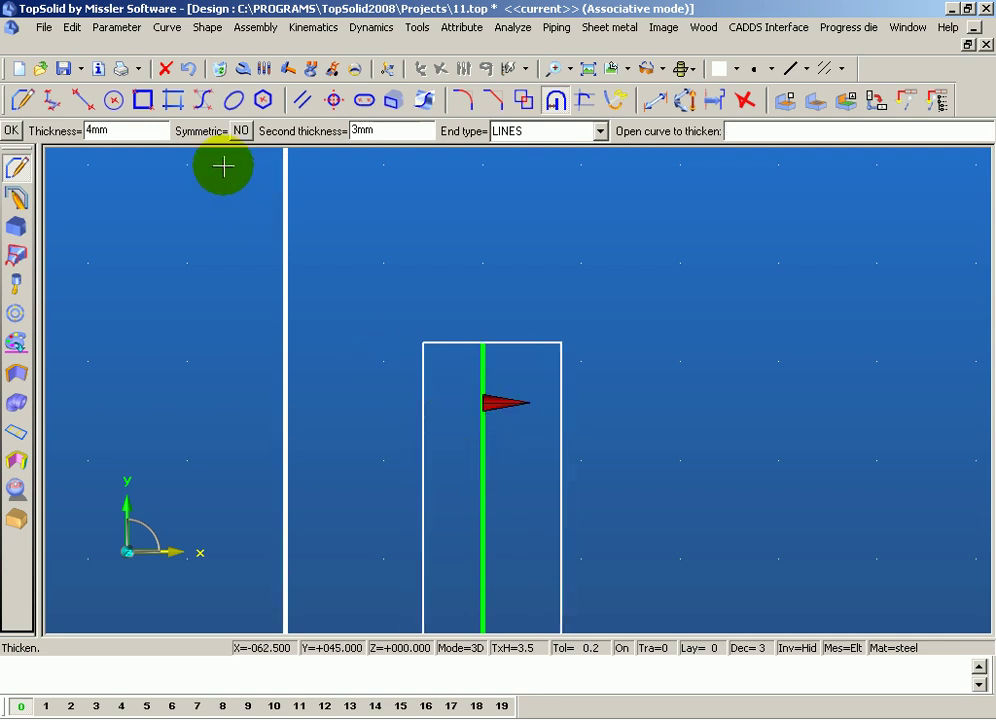
- Apply a symmetric 4 mm thickening with CIRCLES OUTSIDE end type, then zoom out
left_click(241, 131)
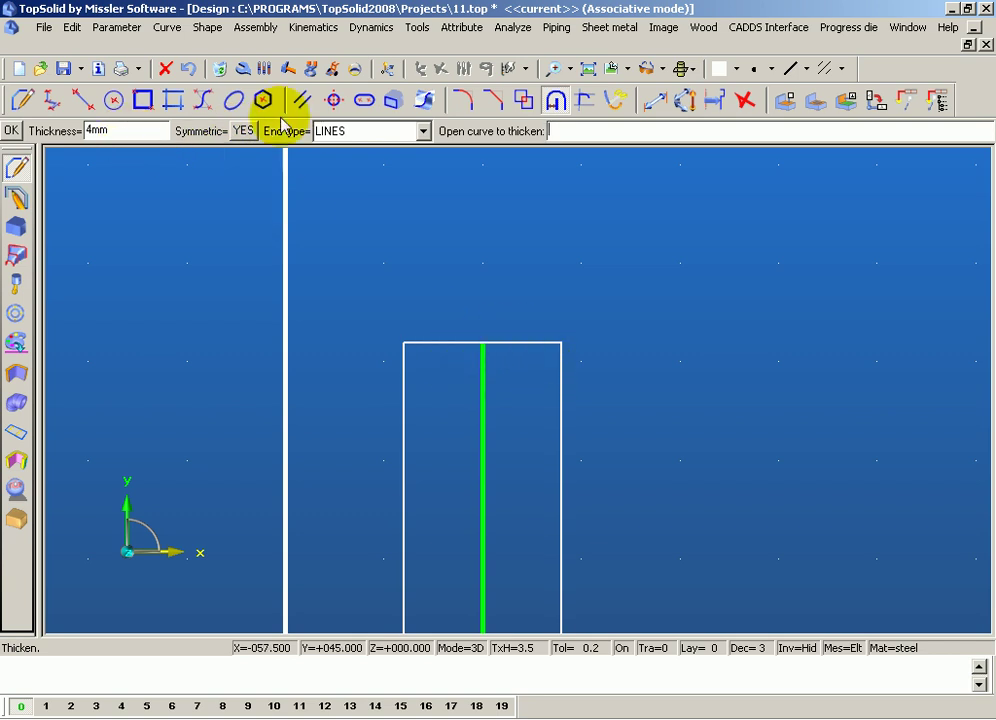
left_click(423, 131)
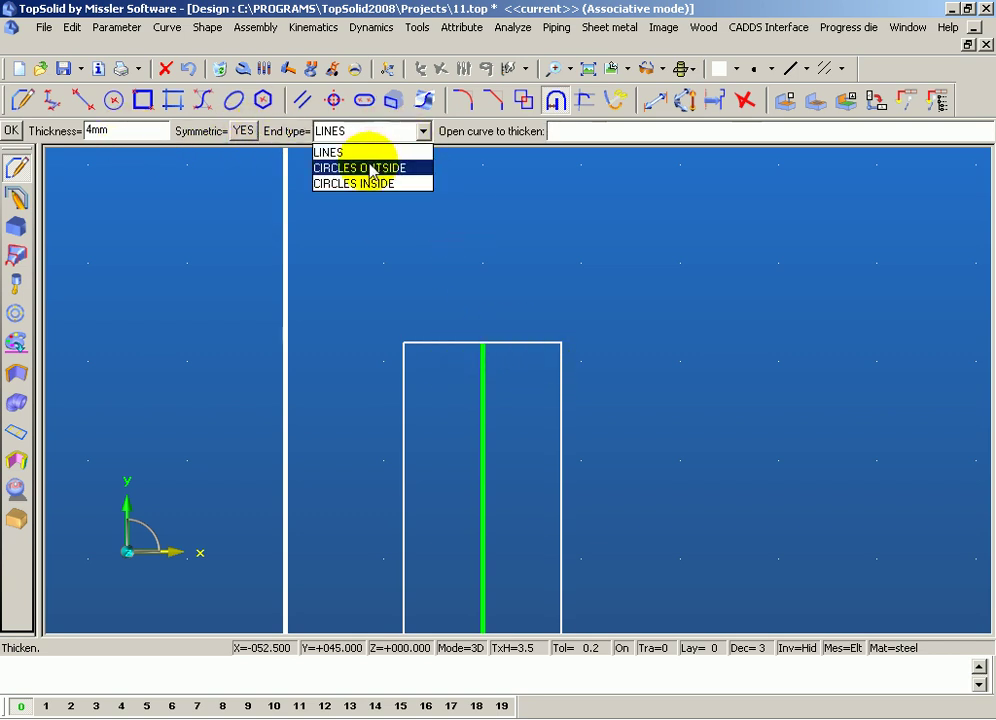
left_click(375, 166)
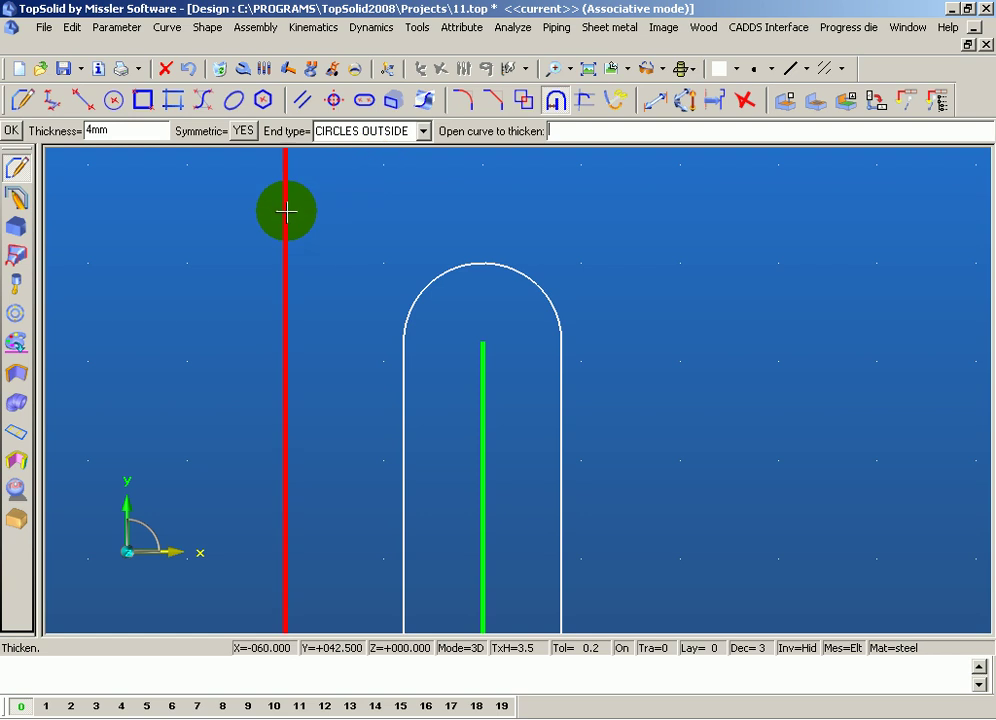
left_click(18, 131)
scroll(355, 264, "down", 2)
scroll(351, 287, "down", 2)
scroll(315, 360, "down", 2)
scroll(330, 370, "down", 1)
scroll(305, 471, "down", 2)
scroll(342, 378, "up", 1)
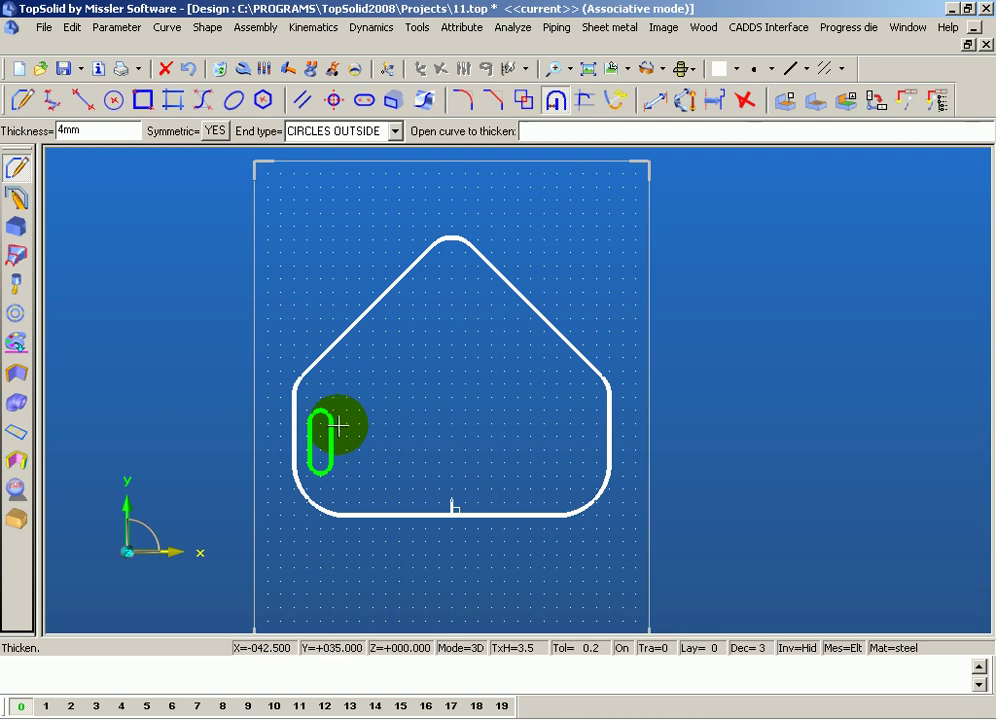
scroll(339, 406, "up", 1)
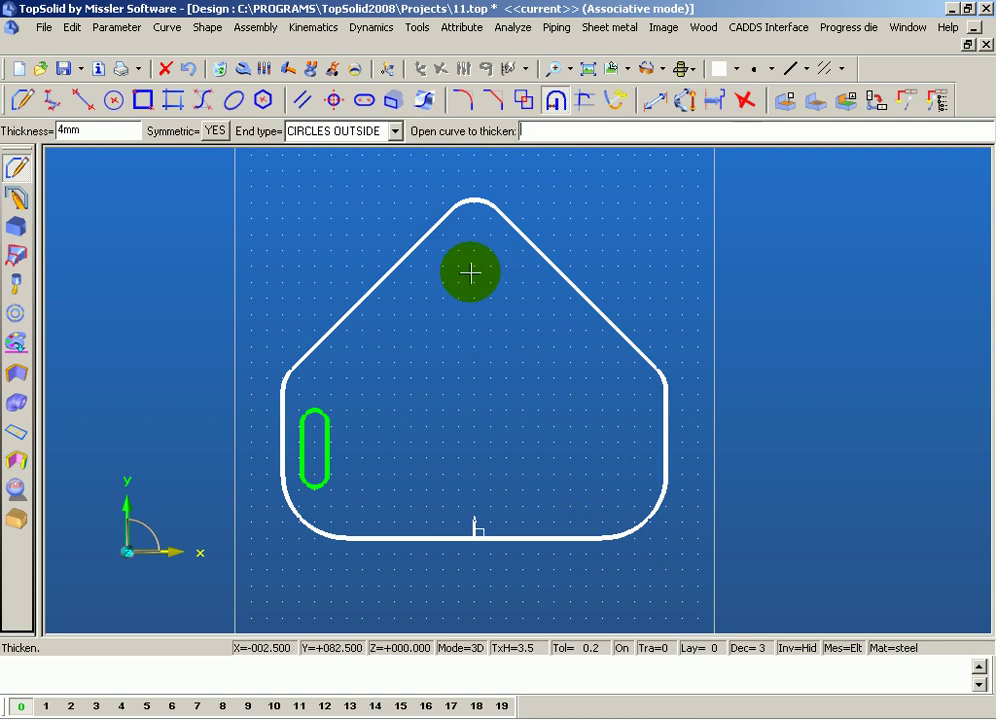
- Zoom the view to fit the profile and open the Edit menu
scroll(370, 432, "up", 1)
scroll(433, 293, "down", 1)
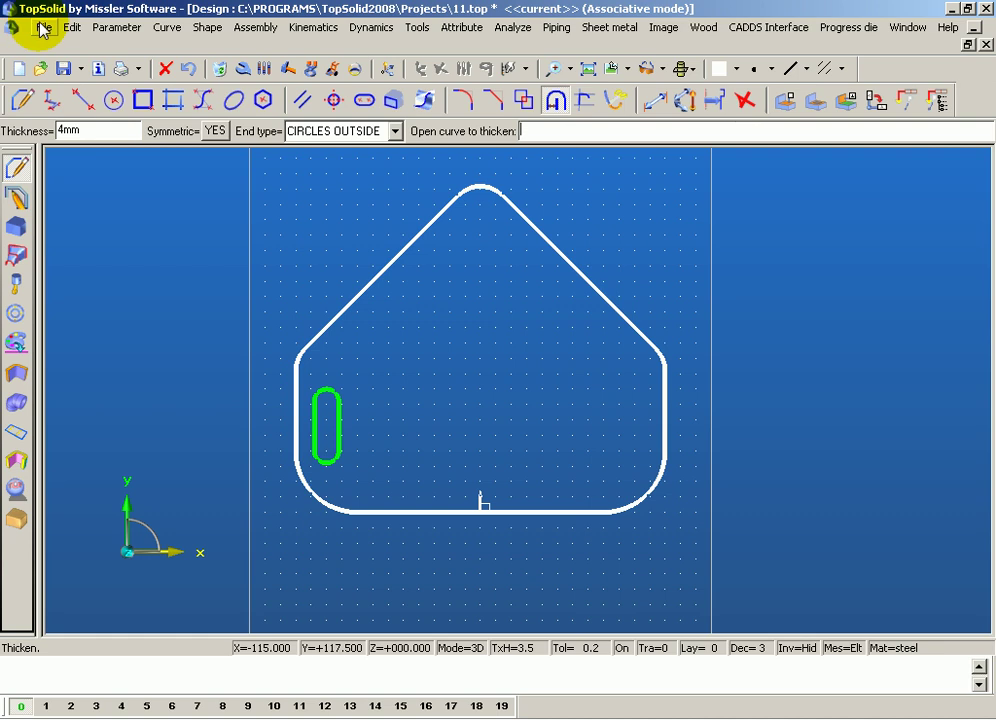
left_click(73, 28)
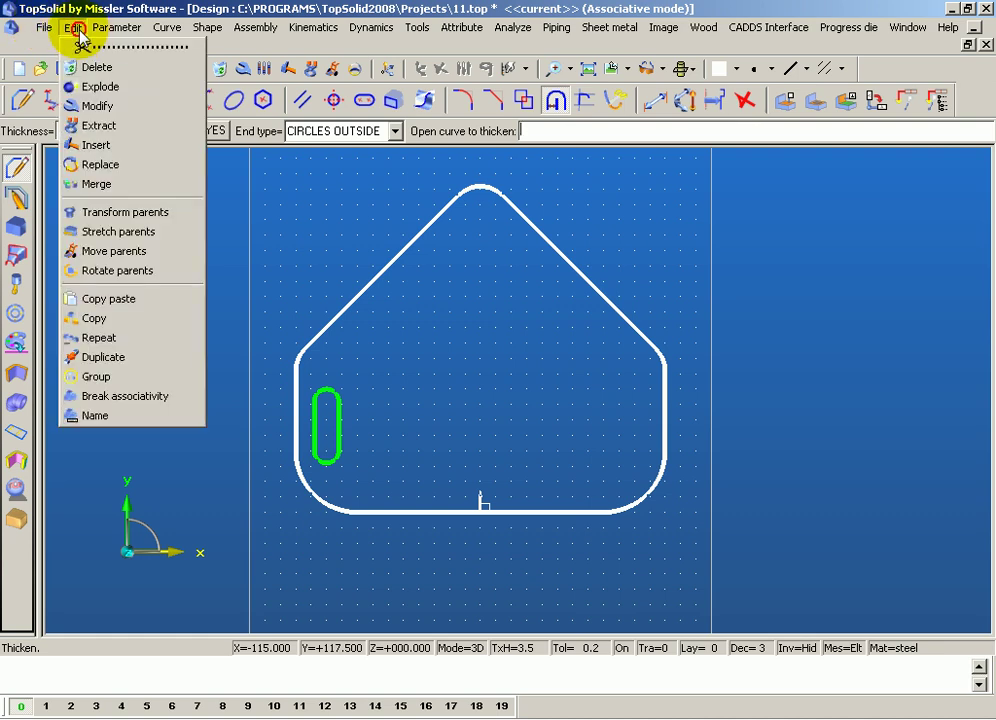
- Start Edit > Duplicate and browse the transformation types, starting from POINT SYMMETRY
left_click(125, 365)
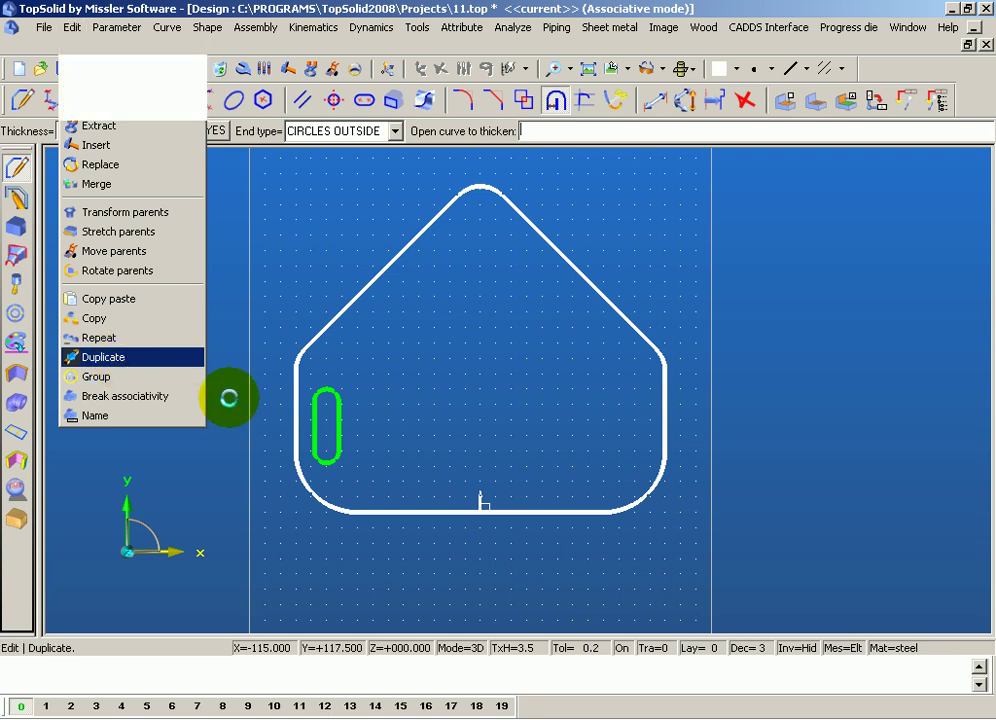
scroll(326, 391, "down", 2)
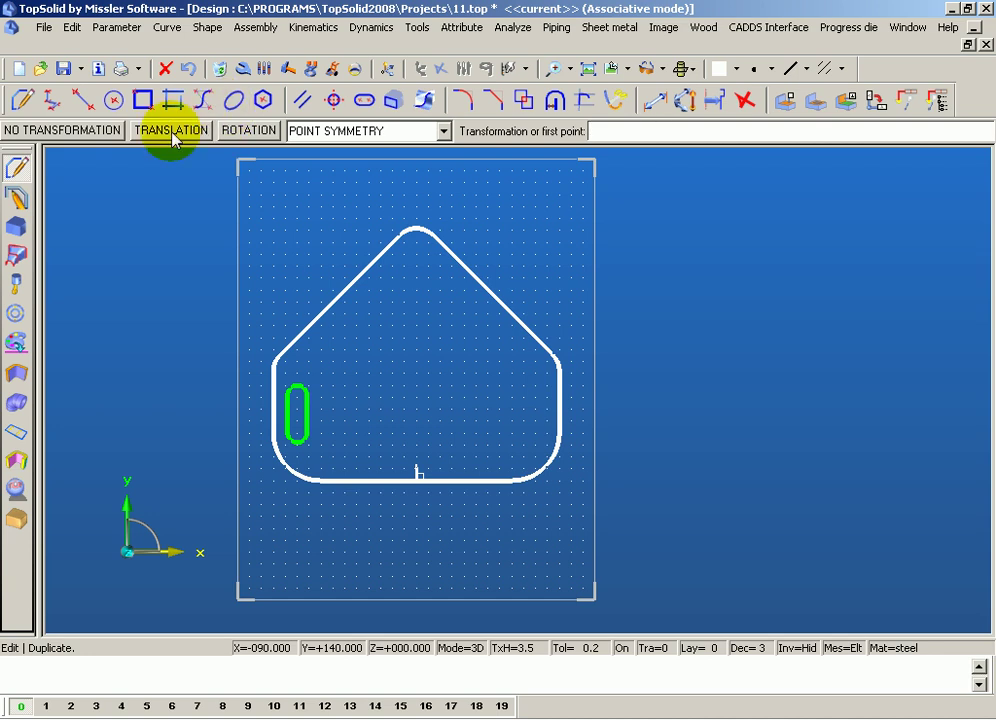
left_click(314, 135)
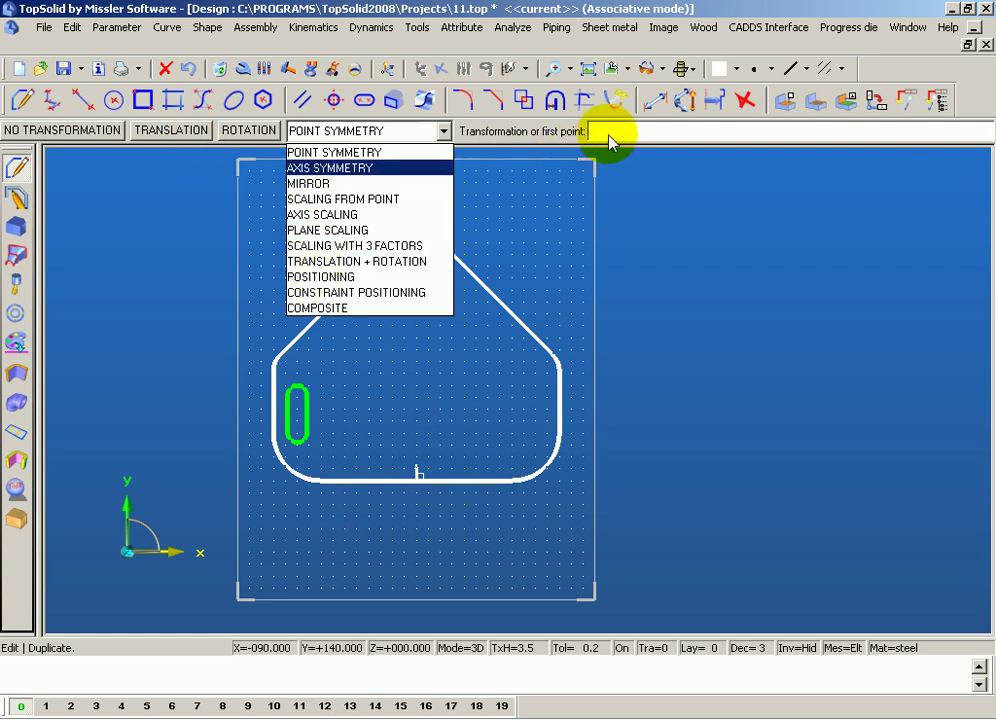
left_click(340, 352)
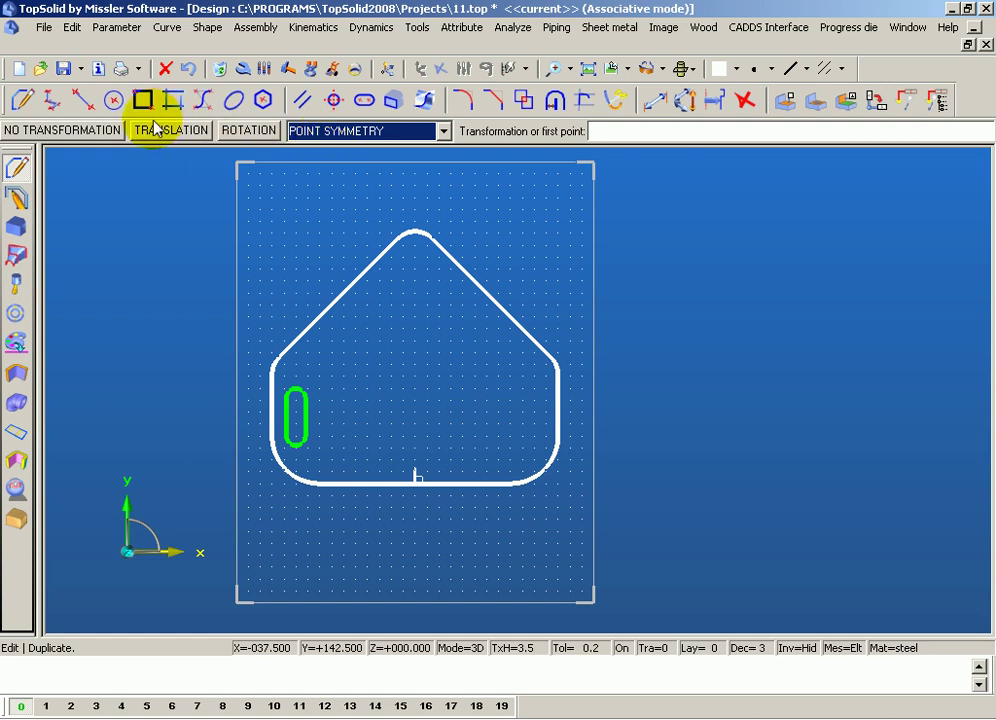
left_click(292, 130)
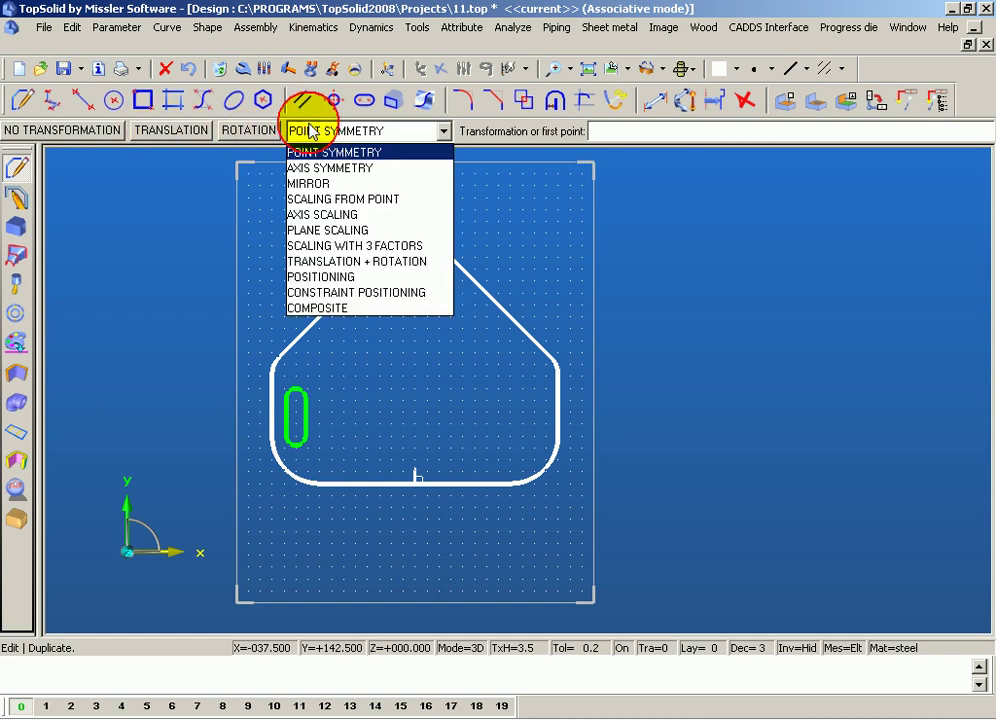
- Choose MIRROR as the duplication transformation so the symmetry-plane prompt appears
left_click(308, 184)
scroll(366, 388, "down", 1)
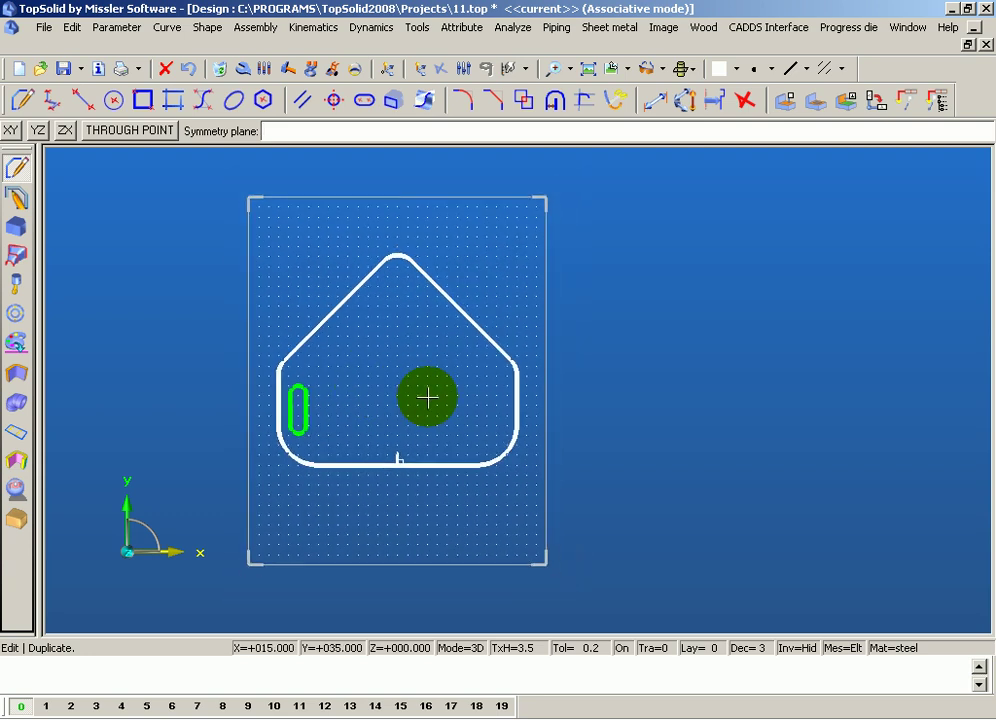
scroll(427, 398, "up", 1)
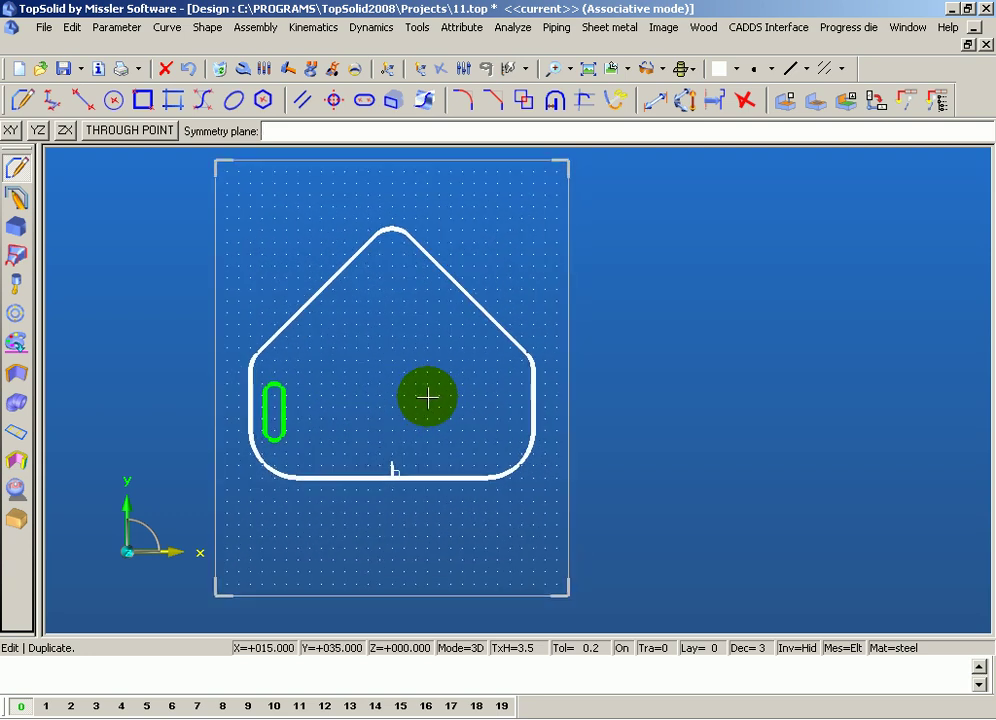
scroll(447, 378, "down", 1)
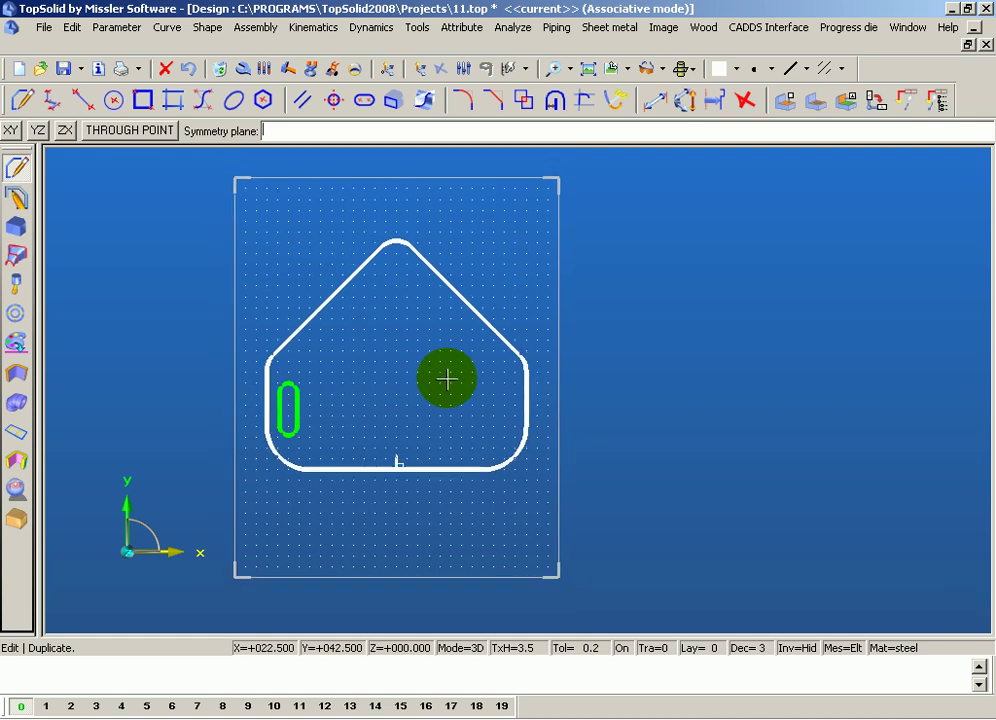
scroll(420, 385, "up", 1)
scroll(400, 420, "up", 1)
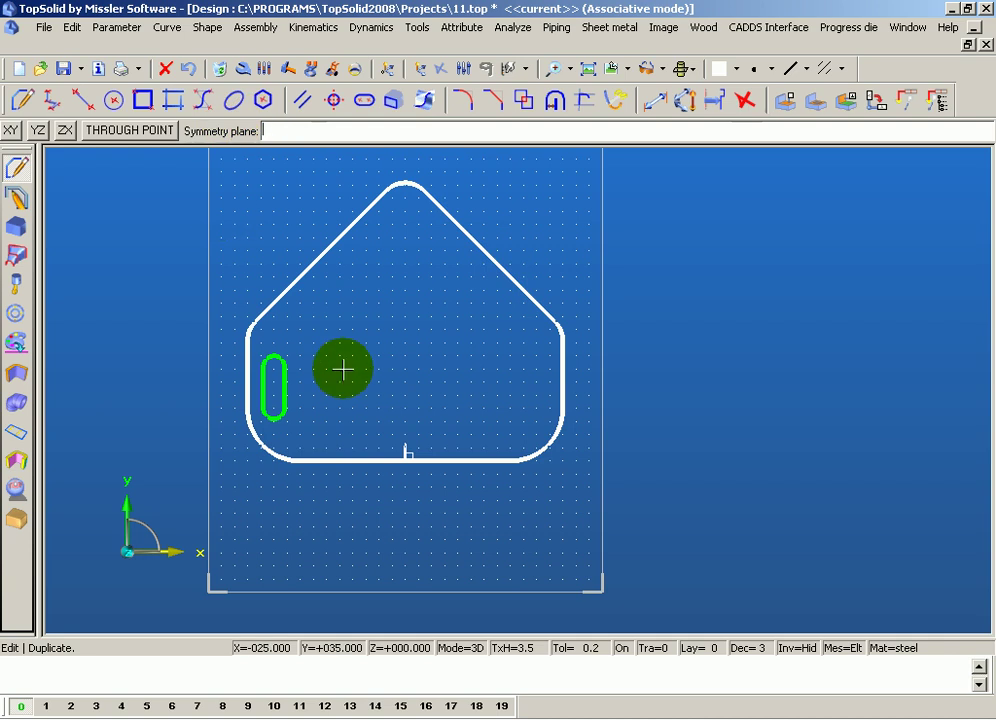
scroll(318, 353, "up", 1)
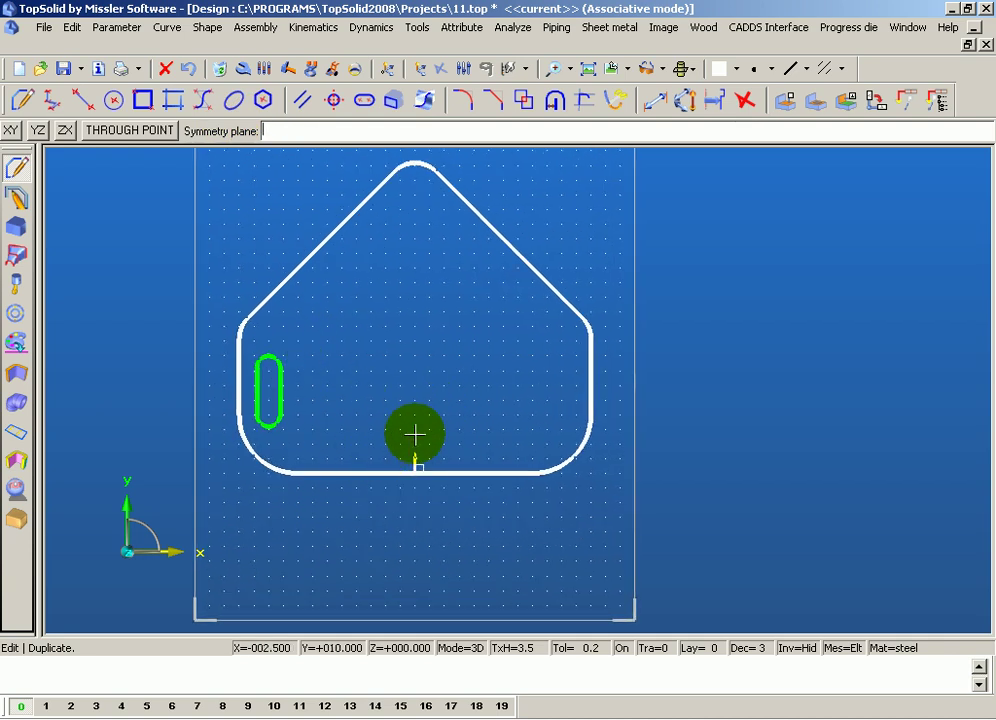
scroll(447, 340, "down", 1)
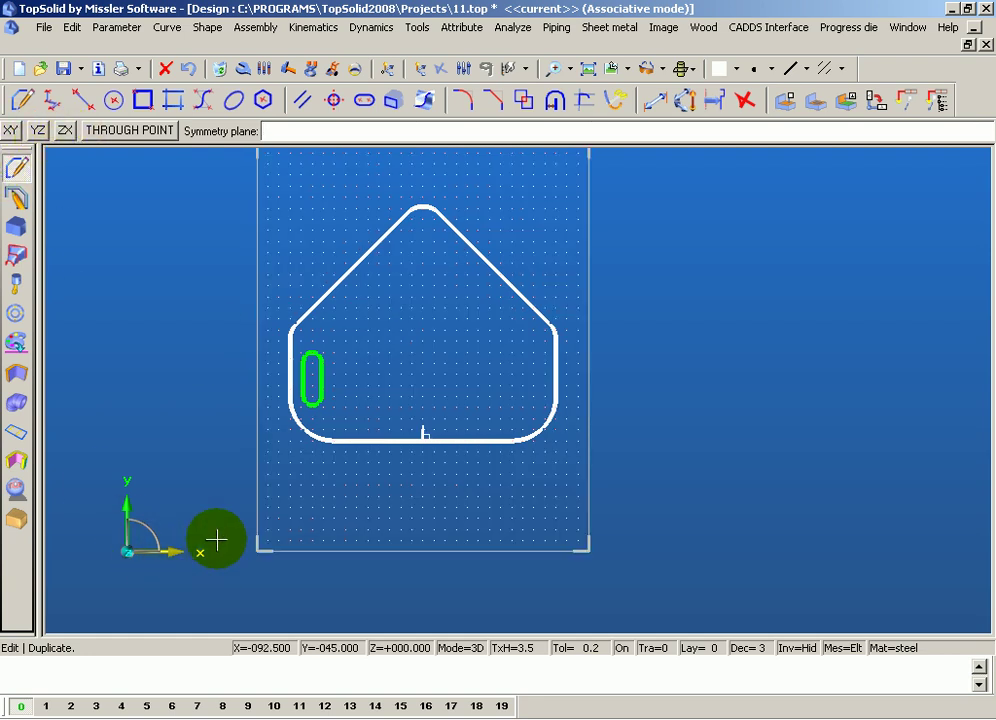
- Tilt the sketch into a 3D view and choose YZ as the symmetry plane
middle_click_drag(175, 461, 146, 551)
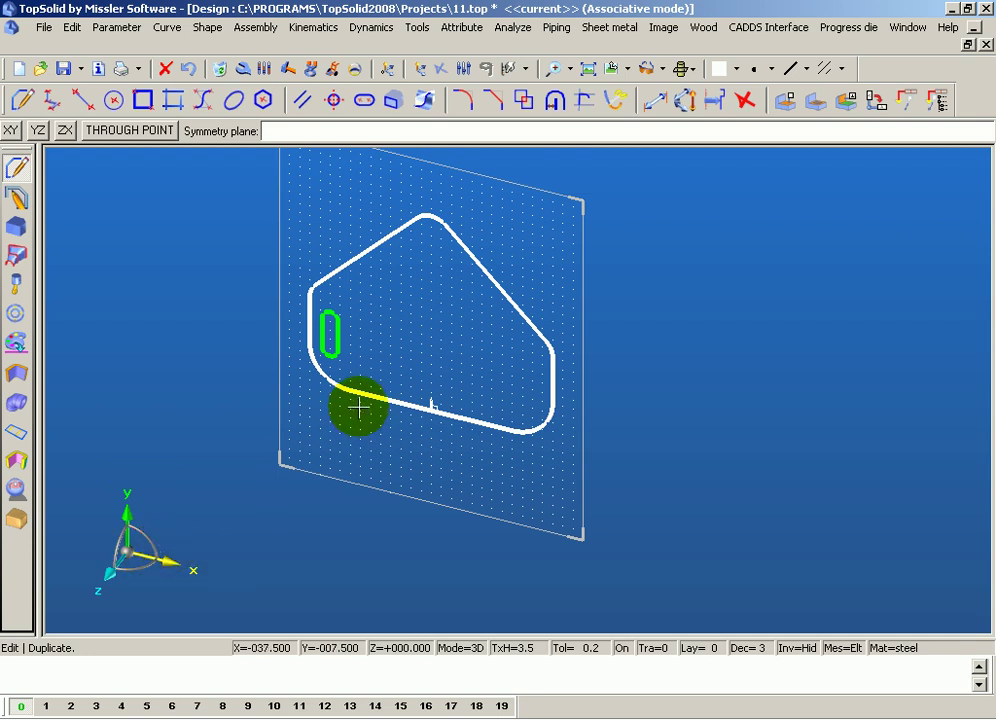
scroll(391, 303, "down", 1)
scroll(405, 345, "up", 2)
middle_click_drag(405, 345, 417, 346)
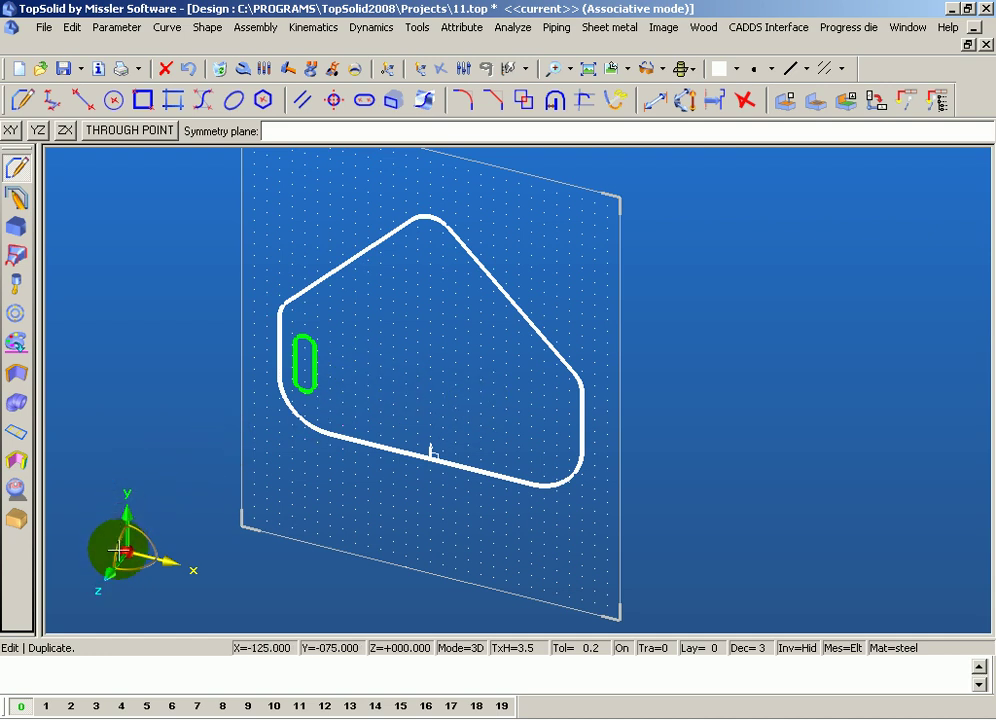
left_click(38, 131)
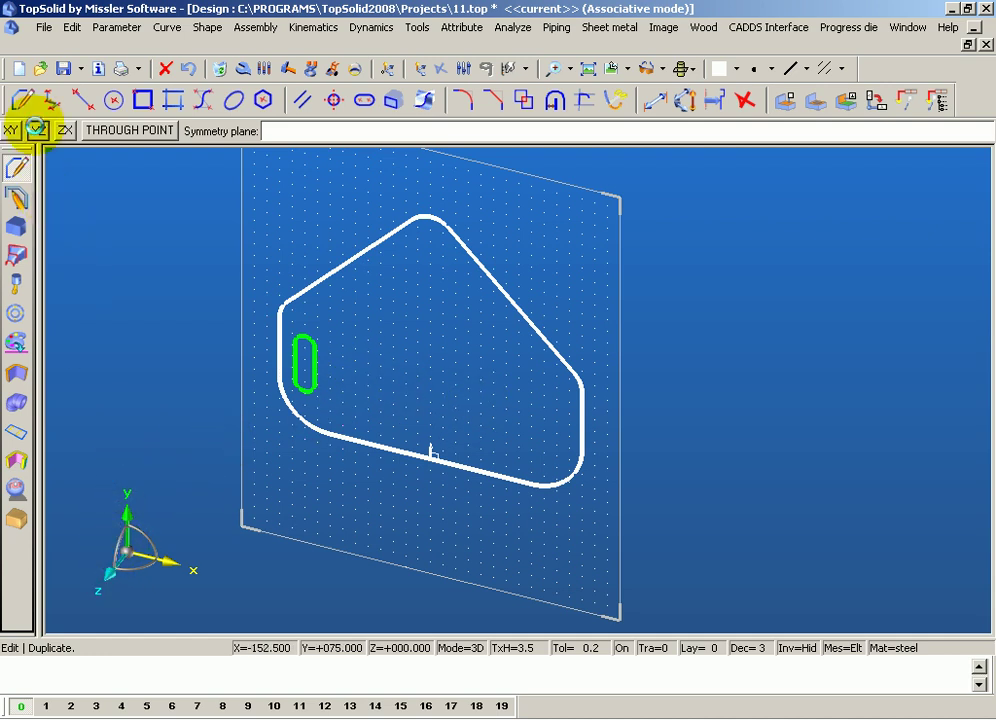
- Mirror the left slot across the YZ plane and return to a front view
left_click(36, 129)
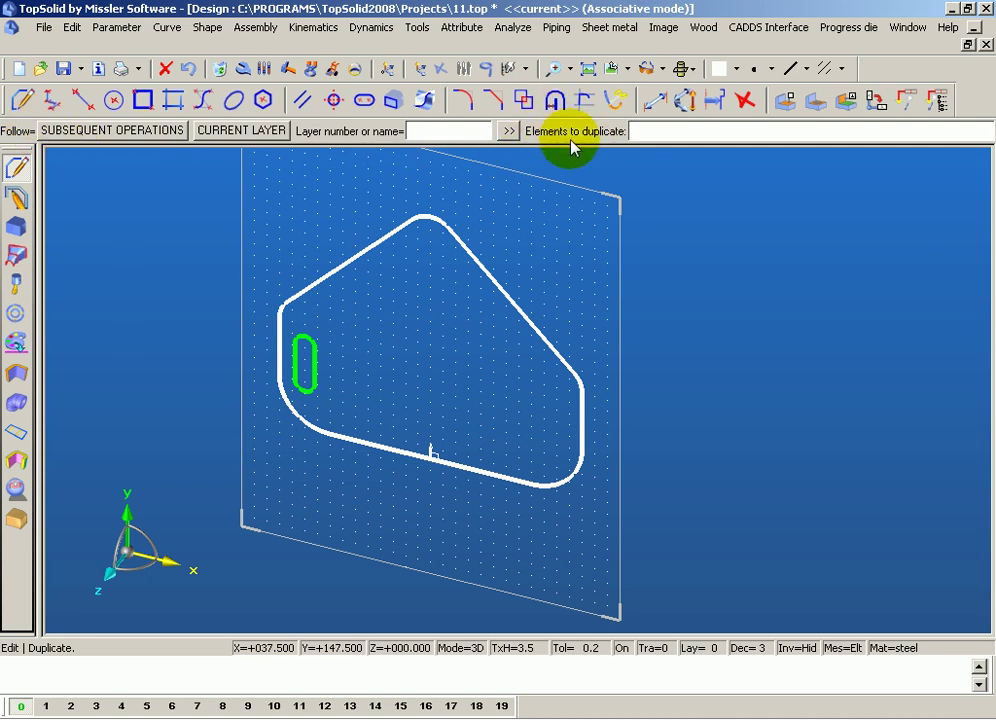
scroll(350, 366, "up", 1)
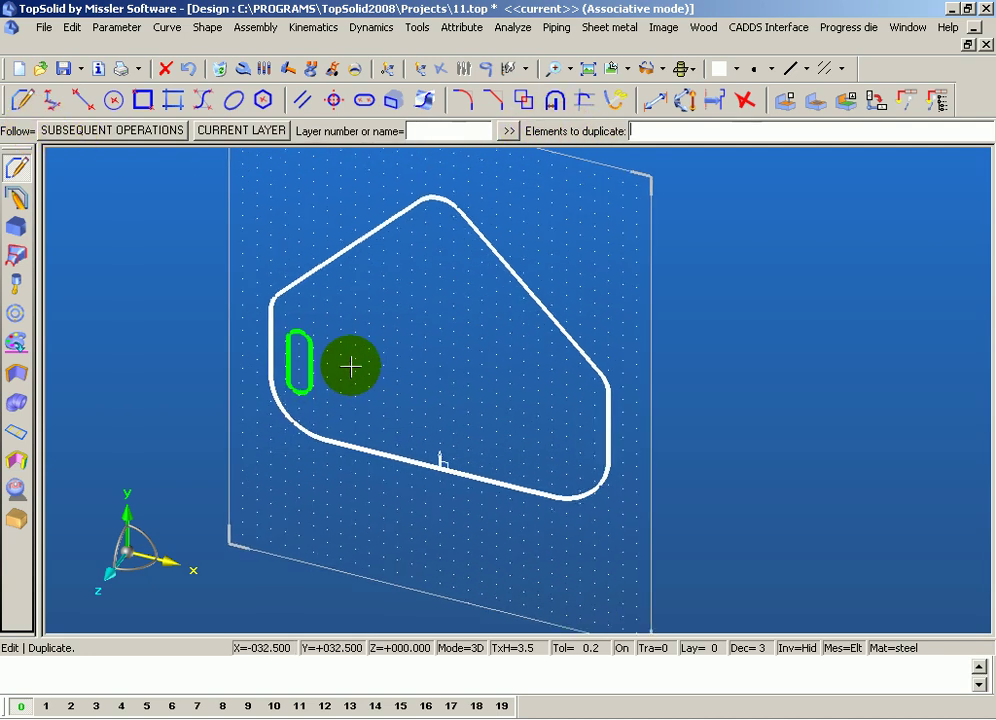
left_click(313, 358)
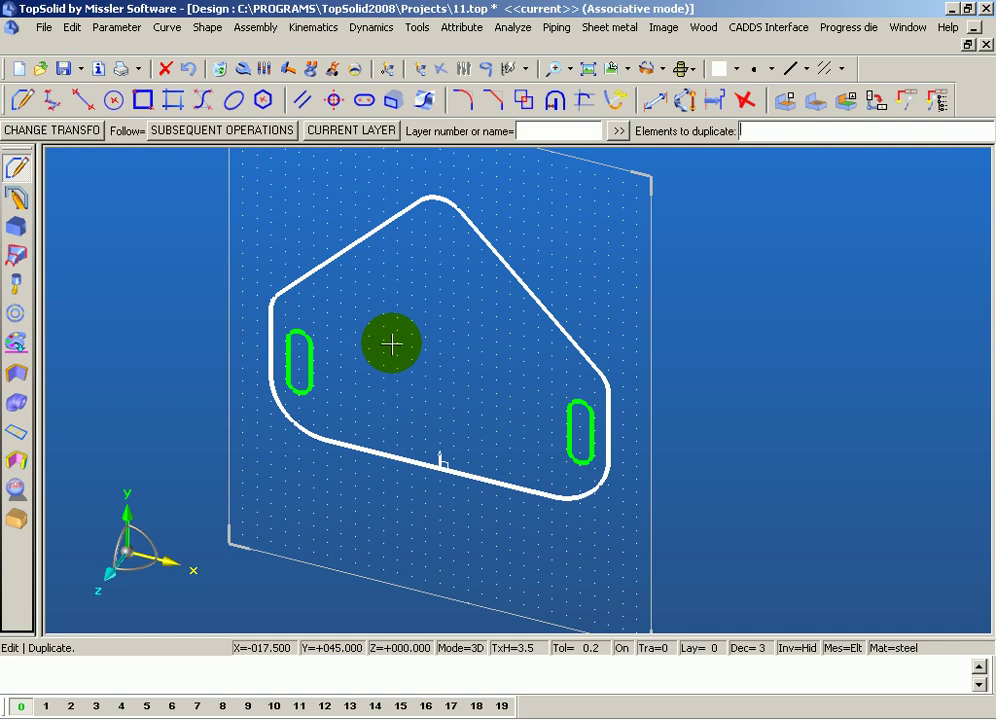
middle_click_drag(391, 344, 273, 191)
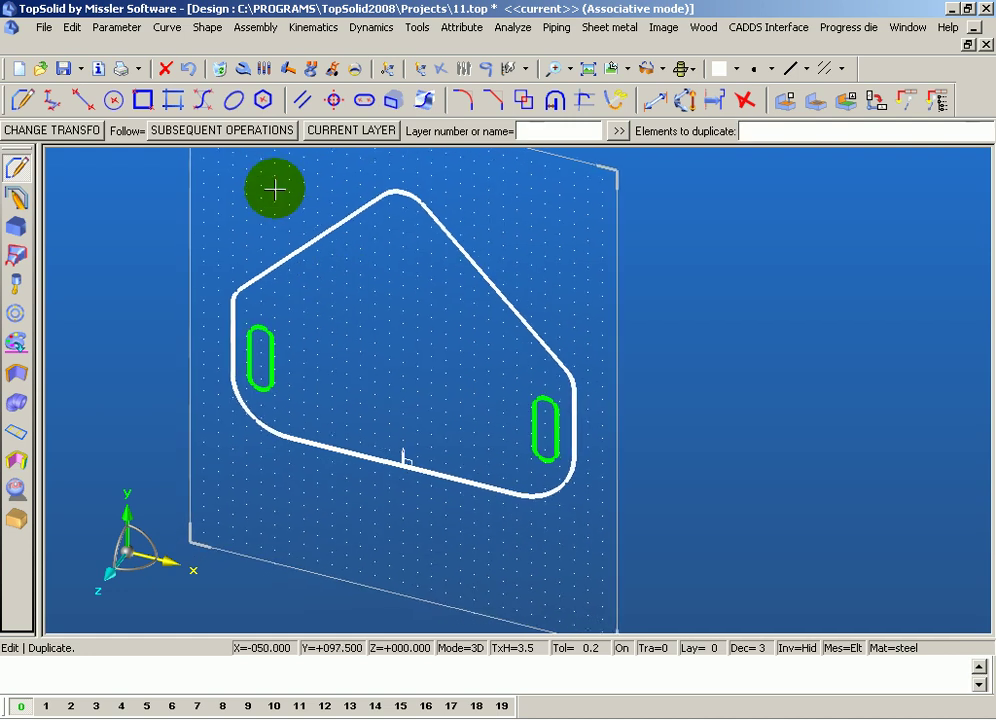
left_click(612, 68)
scroll(416, 280, "down", 2)
scroll(525, 456, "up", 3)
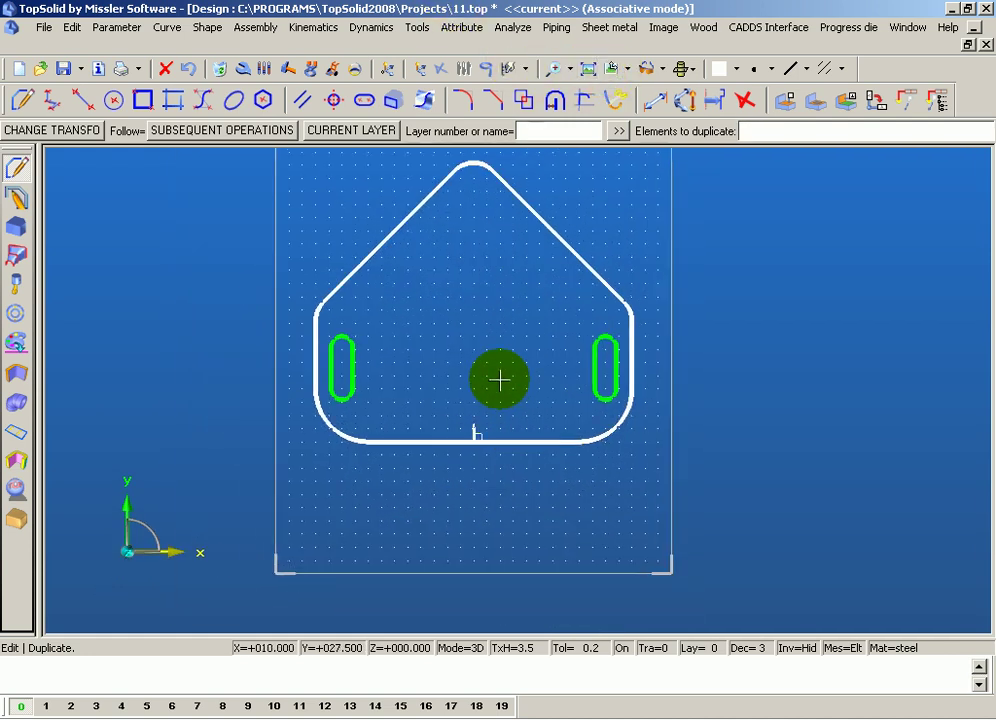
scroll(499, 379, "up", 1)
- Use CHANGE TRANSFO to reselect MIRROR as the duplicate's transformation
left_click(165, 68)
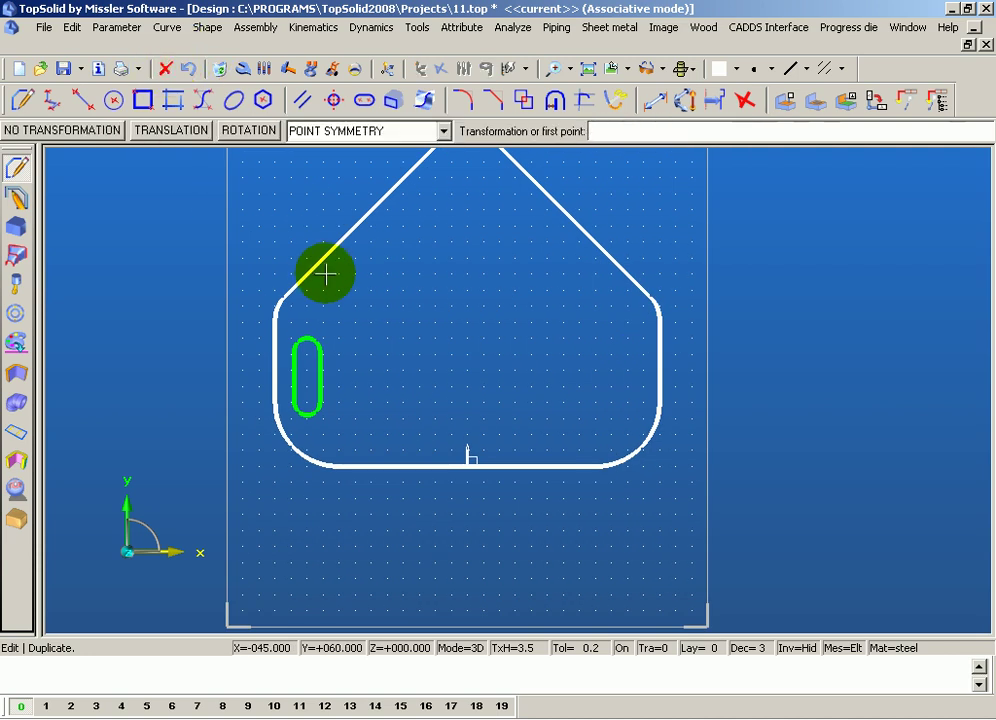
left_click(313, 131)
left_click(328, 184)
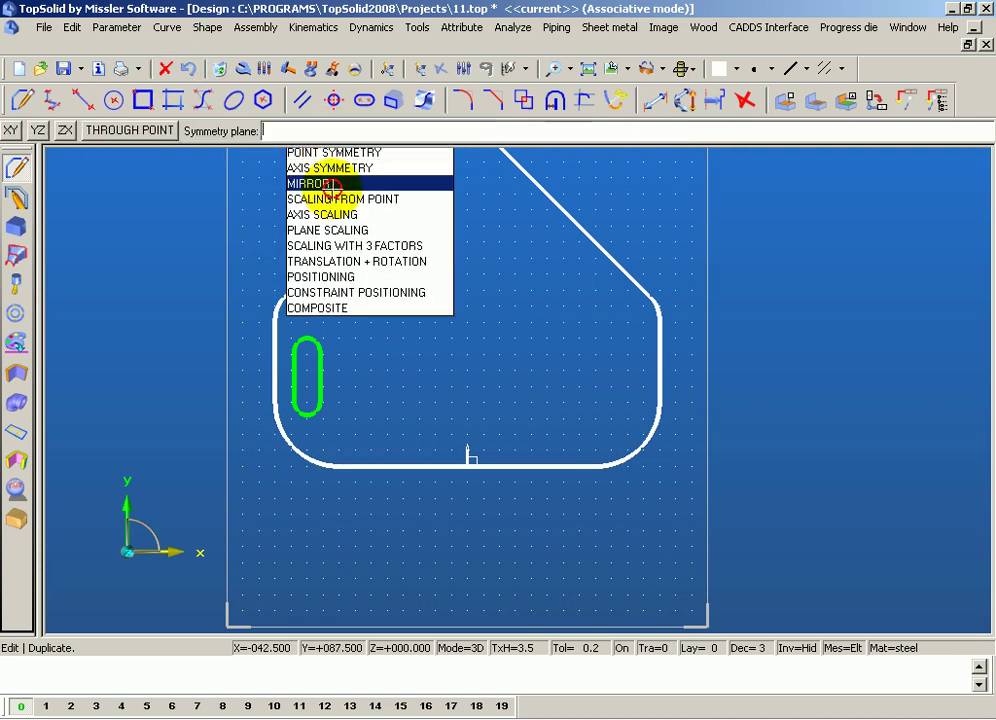
left_click(165, 68)
left_click(331, 134)
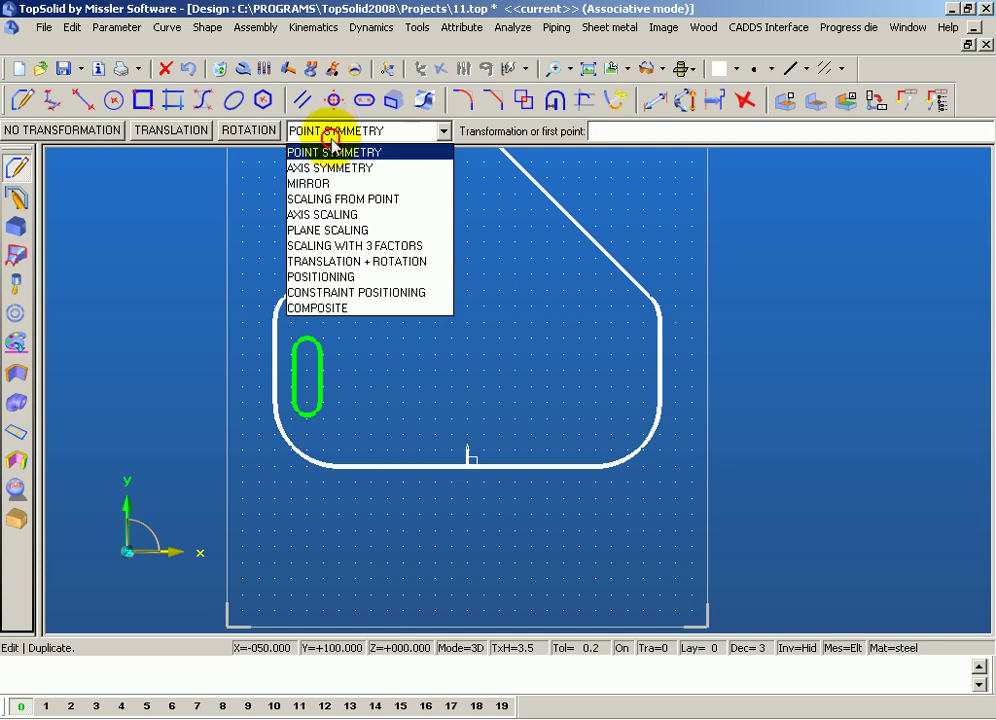
left_click(311, 183)
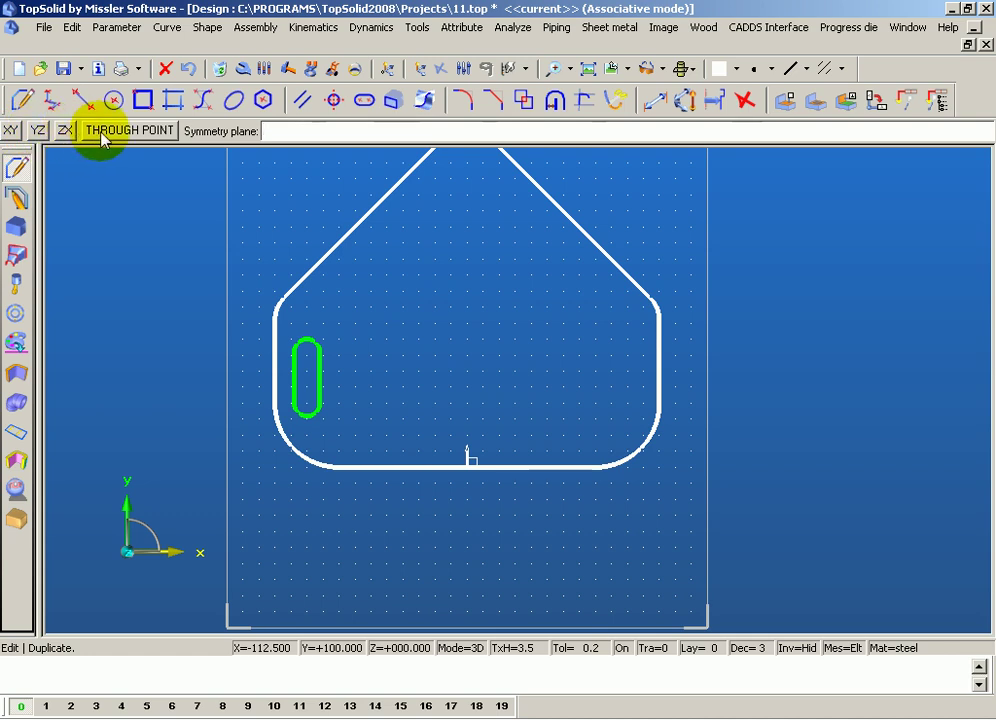
- Define the mirror THROUGH POINT, picking a point right of the profile's centre
left_click(102, 140)
left_click(100, 131)
left_click(84, 134)
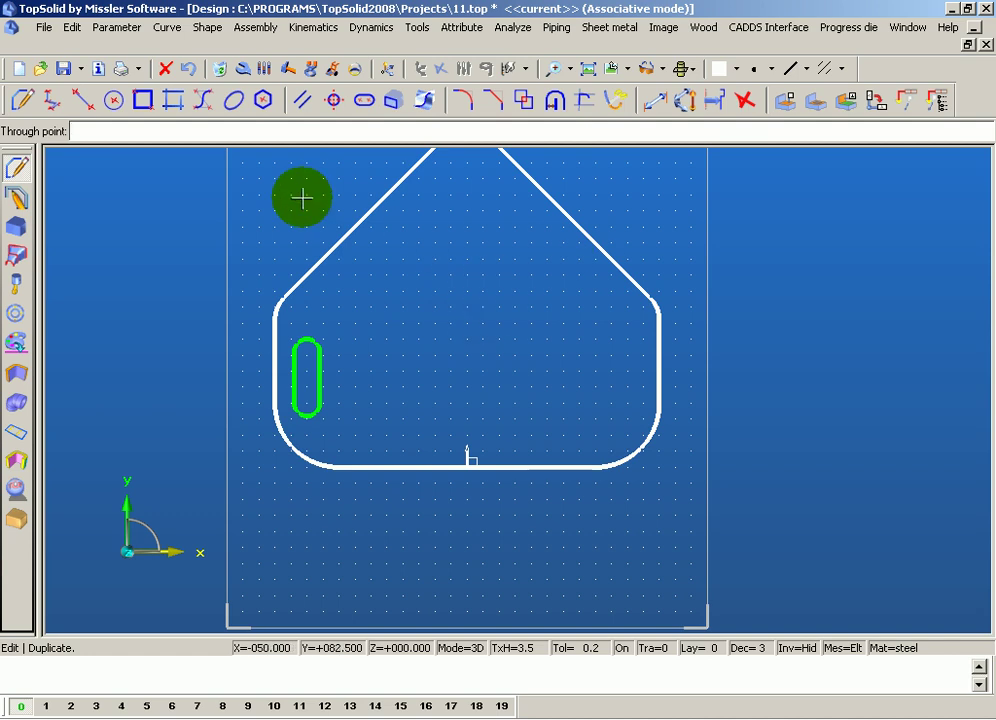
left_click(79, 147)
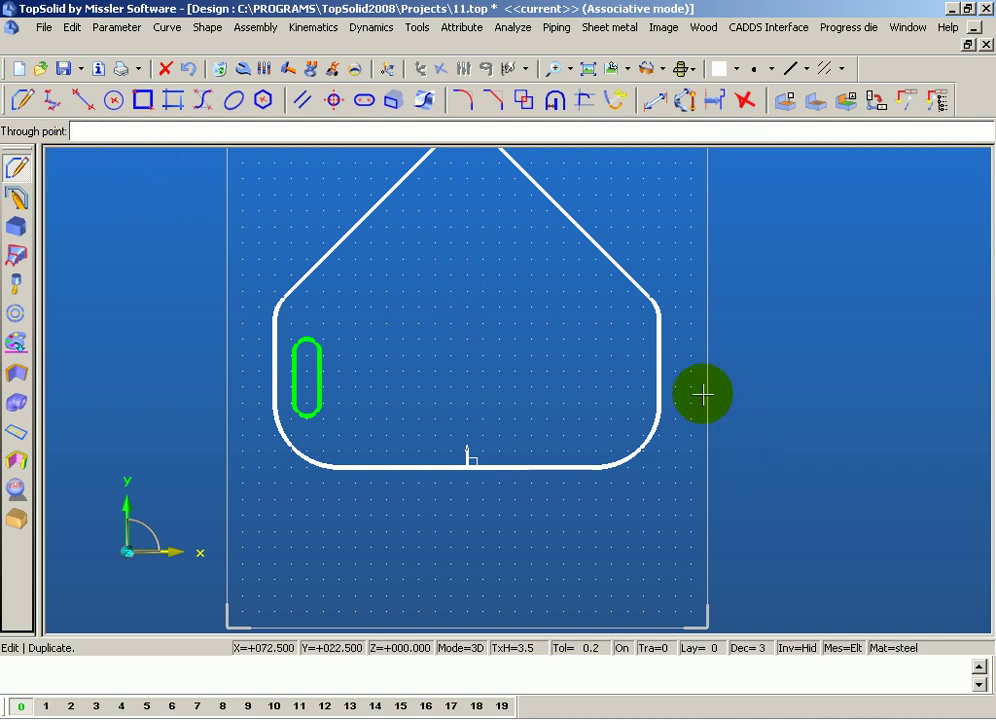
left_click(467, 464)
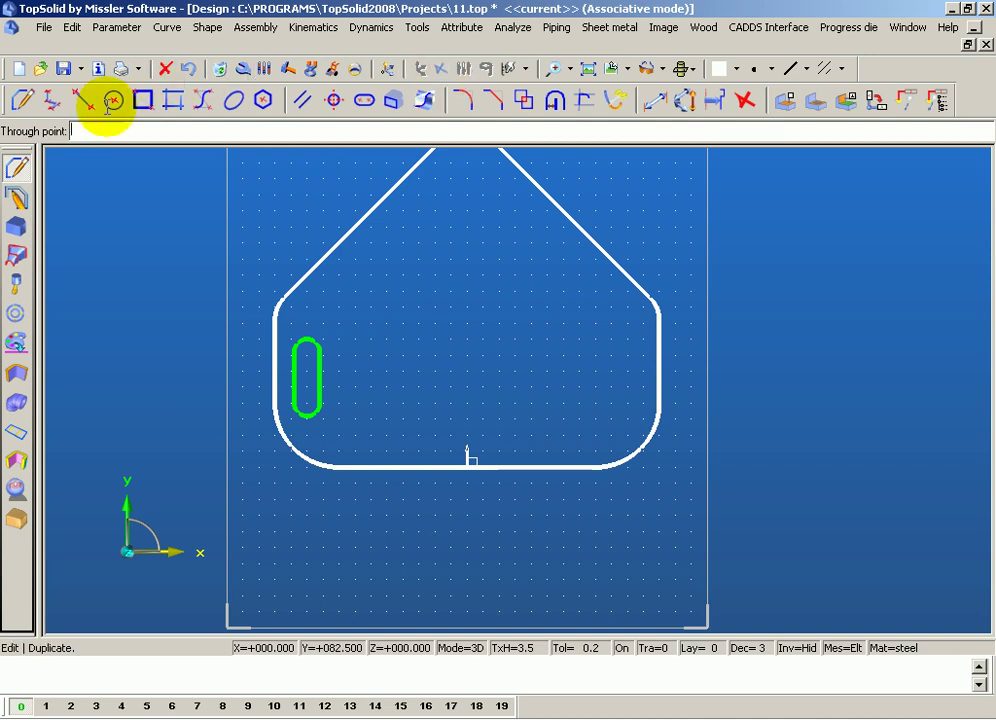
left_click(548, 379)
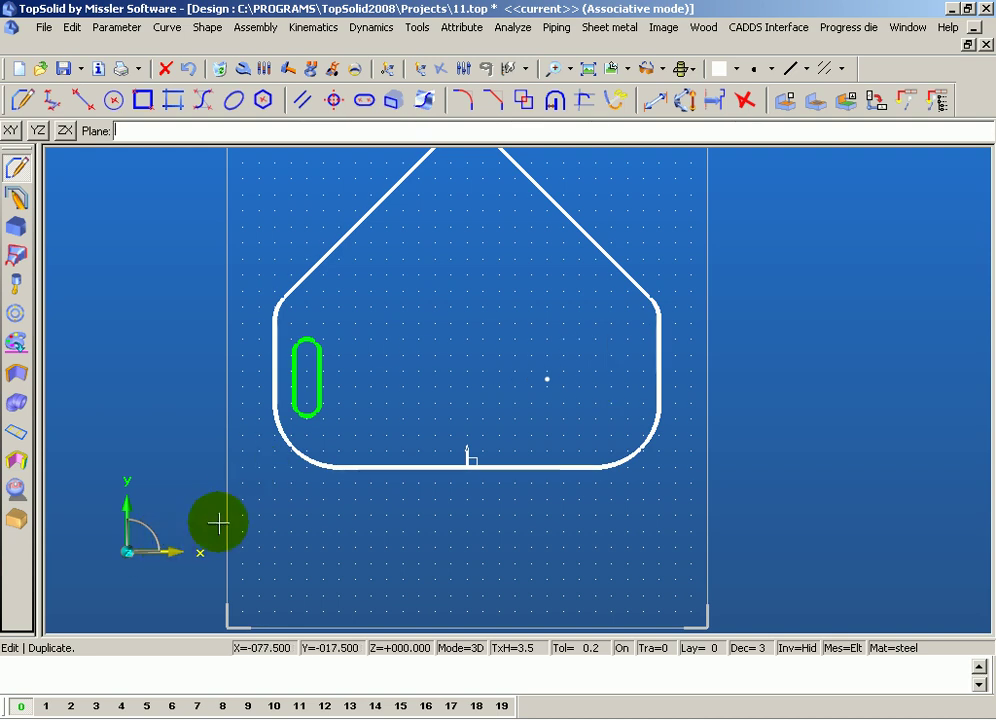
- Mirror the left slot across the YZ plane to create a copy
middle_click_drag(218, 520, 146, 498)
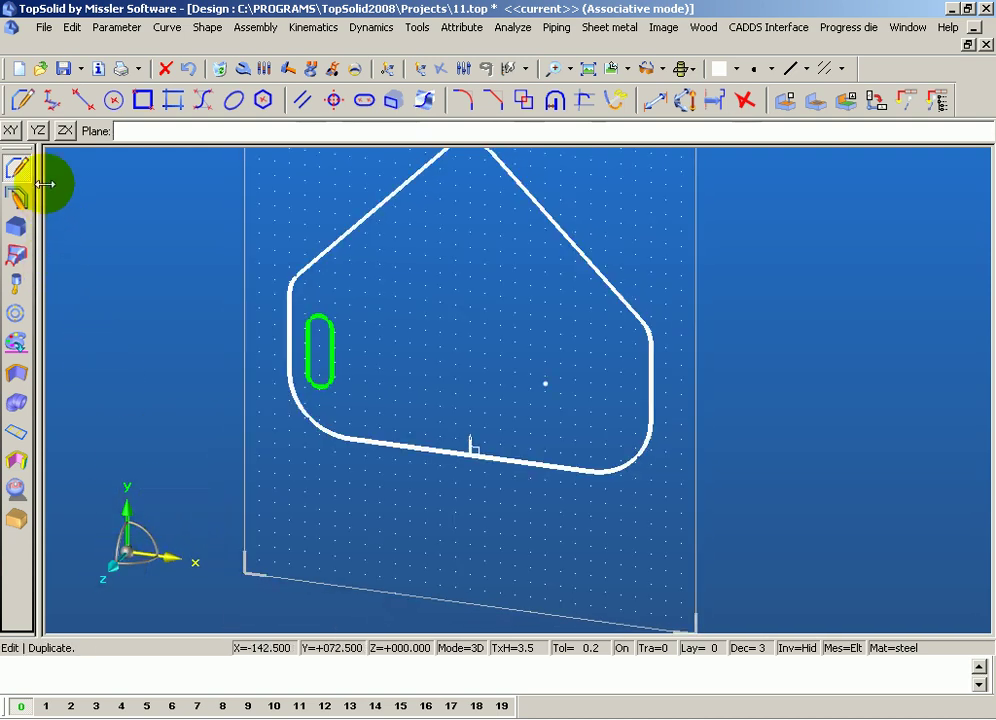
left_click(37, 131)
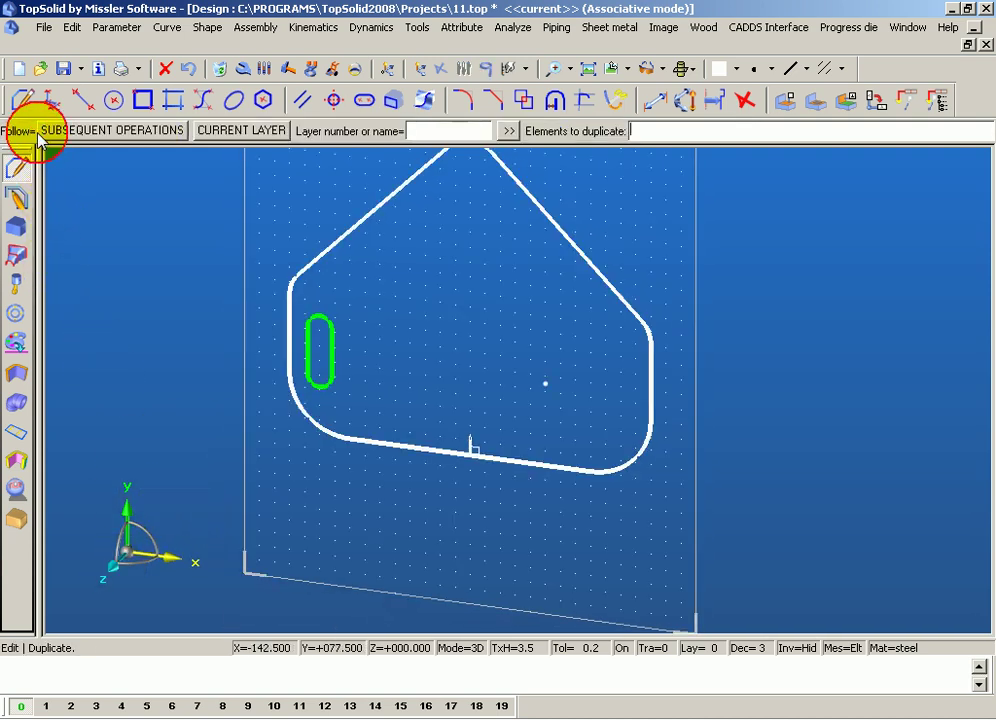
left_click(330, 358)
mouse_move(495, 377)
middle_mouse_down()
mouse_move(473, 384)
mouse_move(527, 380)
mouse_move(517, 396)
mouse_move(533, 378)
middle_mouse_up()
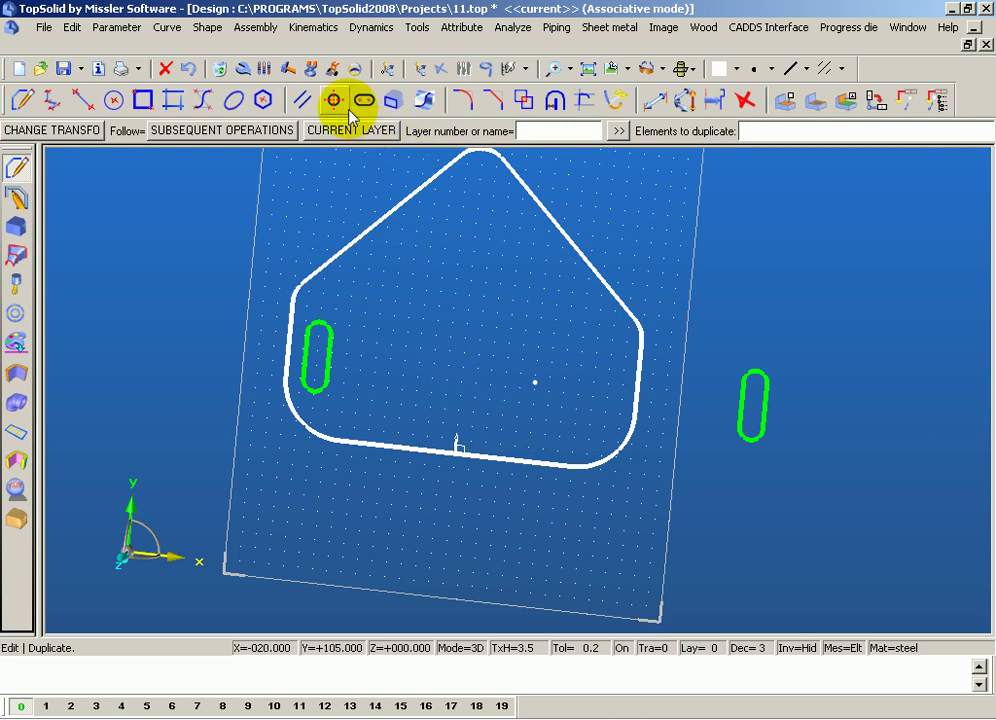
- Use Move parents to drag the copied slot inside the profile's right half
left_click(333, 68)
left_click(532, 381)
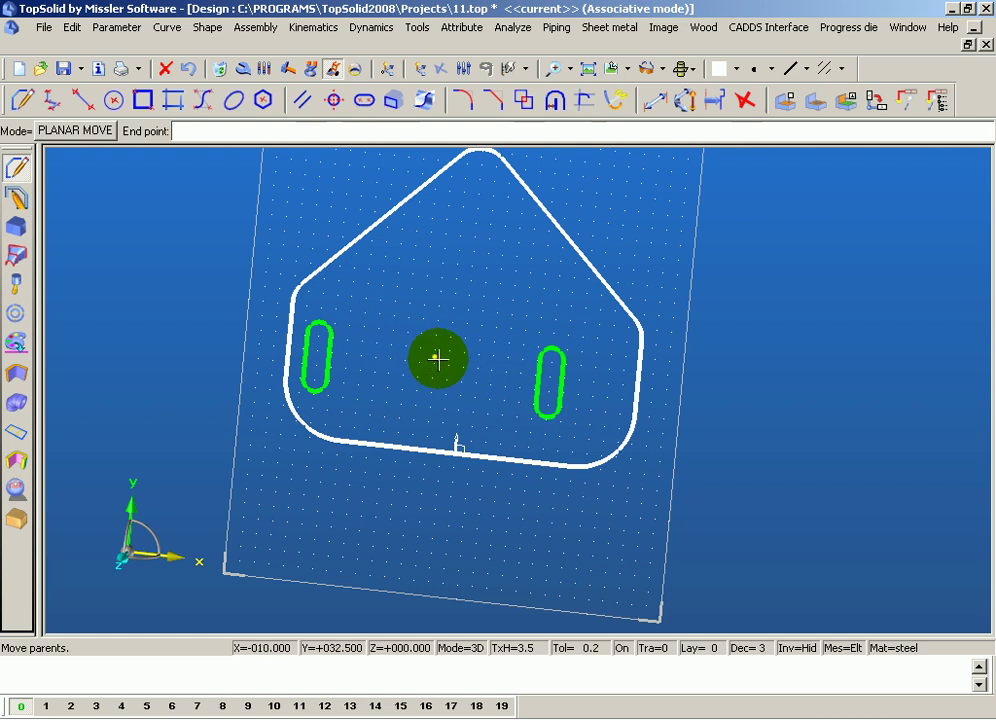
left_click(417, 363)
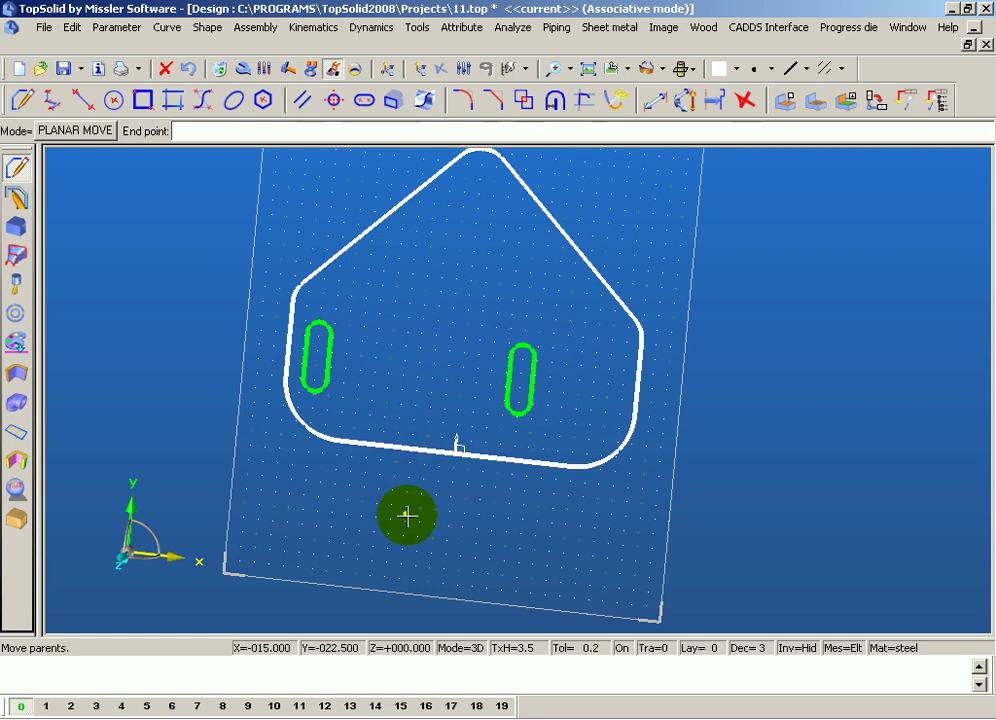
left_click(447, 380)
left_click(165, 68)
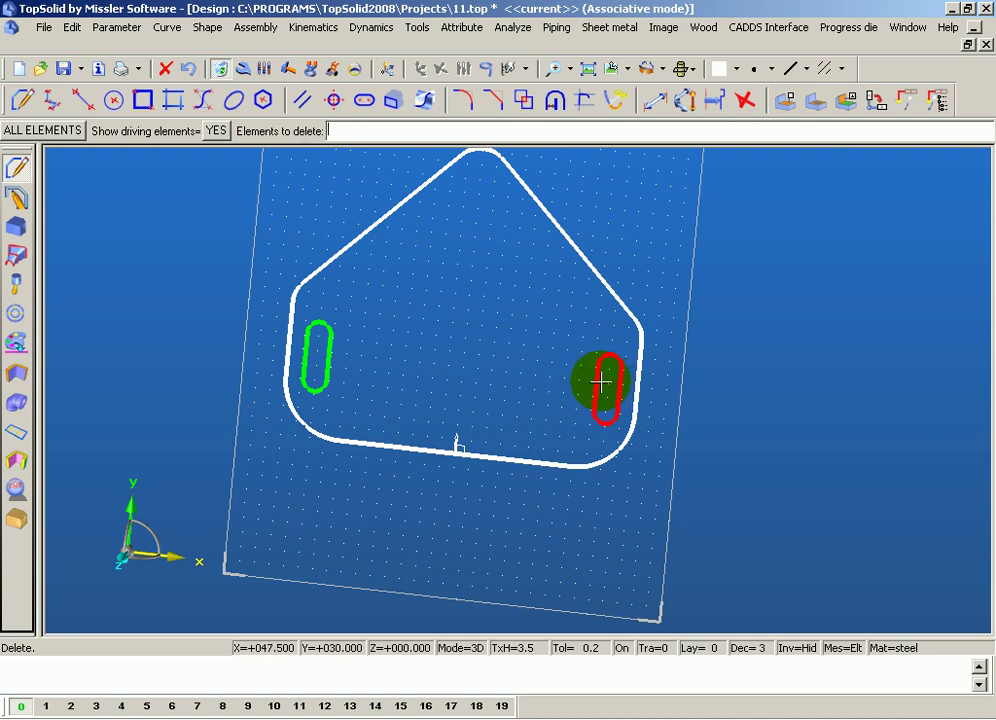
- Delete the right-hand slot copy, undoing and redoing the deletion once
left_click(604, 382)
scroll(342, 368, "up", 1)
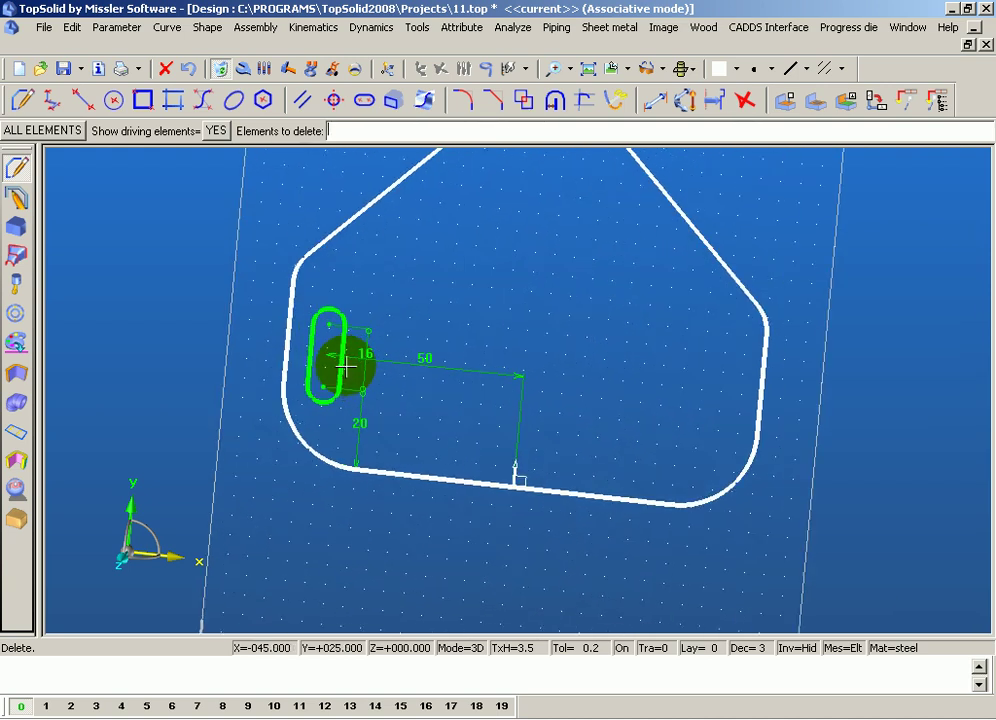
scroll(342, 368, "down", 1)
left_click(170, 68)
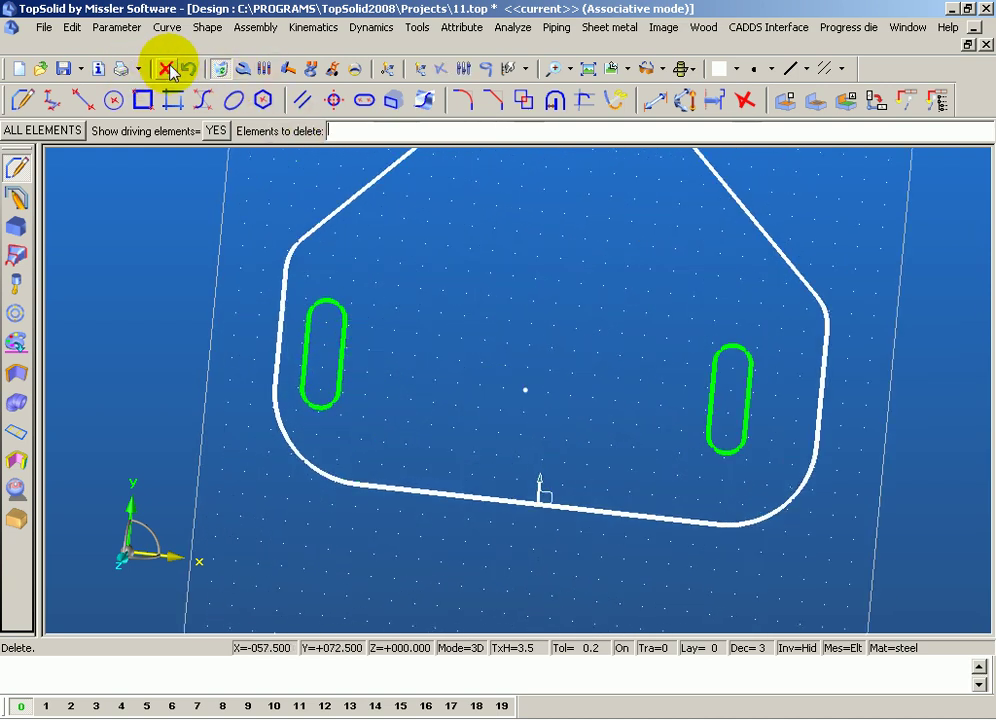
left_click(165, 68)
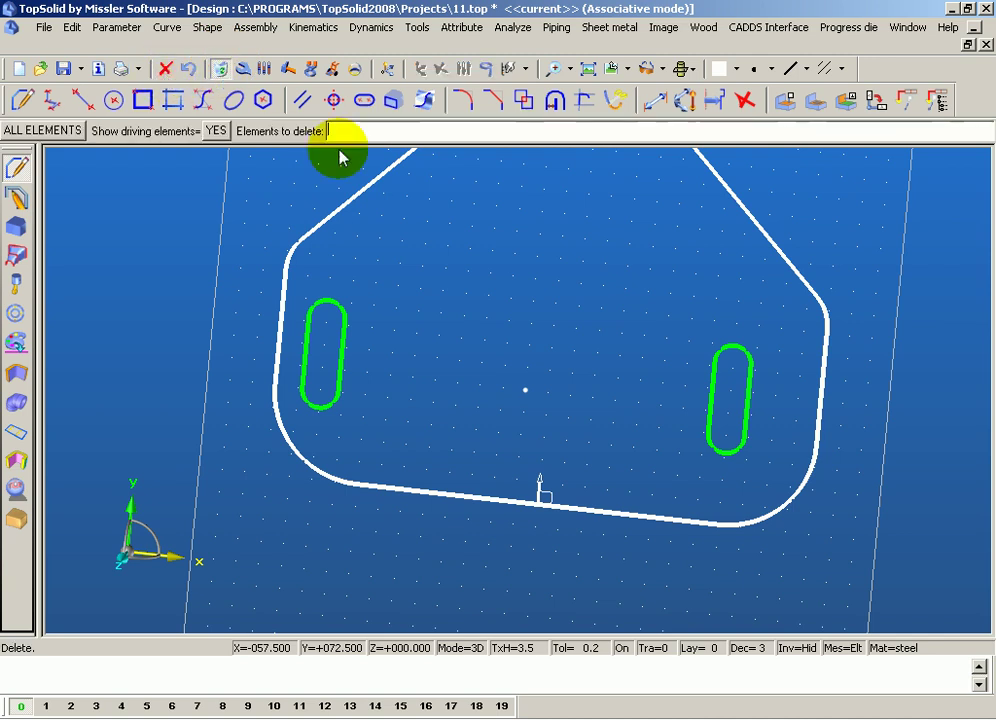
left_click(716, 356)
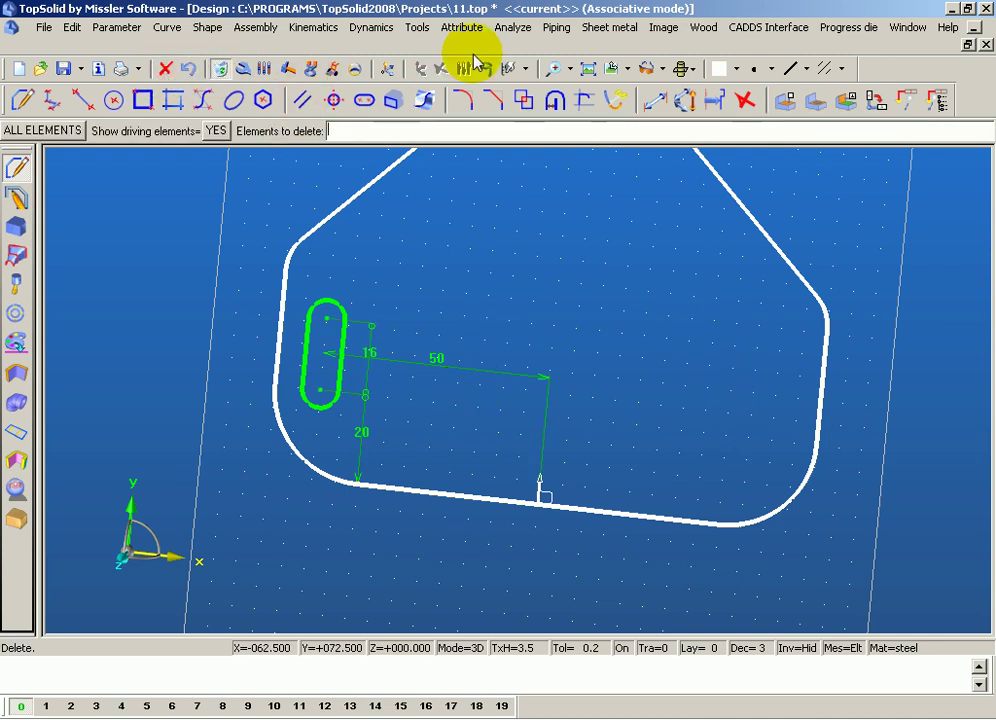
left_click(541, 201)
middle_click_drag(541, 201, 333, 171)
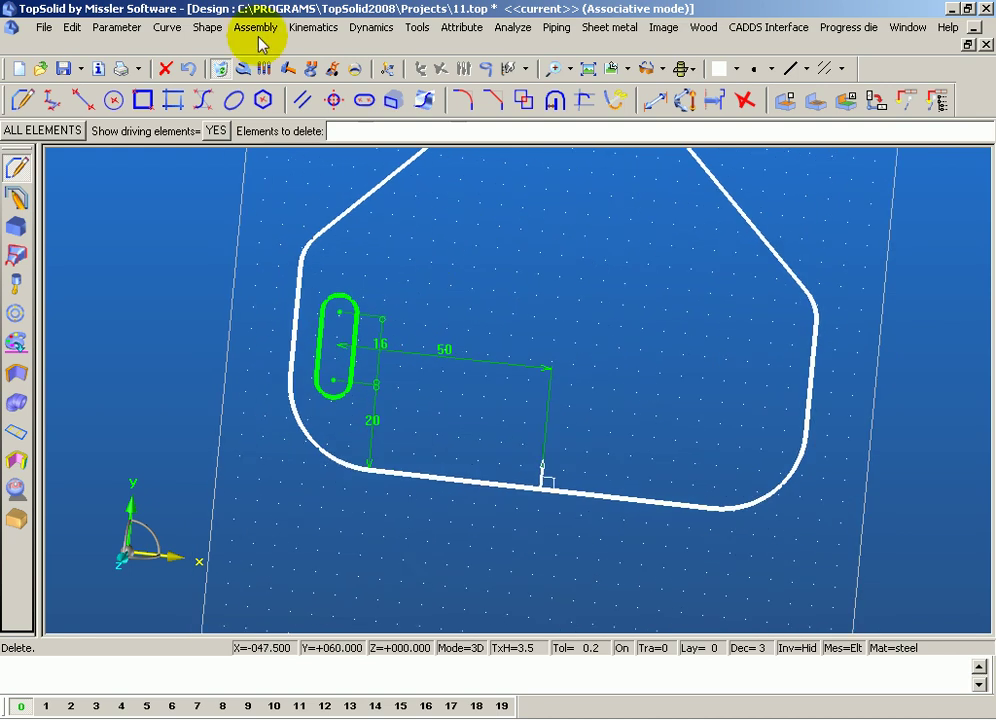
- Start the Driving elements command and orbit the part to inspect it
left_click(355, 68)
mouse_move(352, 285)
middle_mouse_down()
mouse_move(391, 307)
mouse_move(397, 329)
middle_mouse_up()
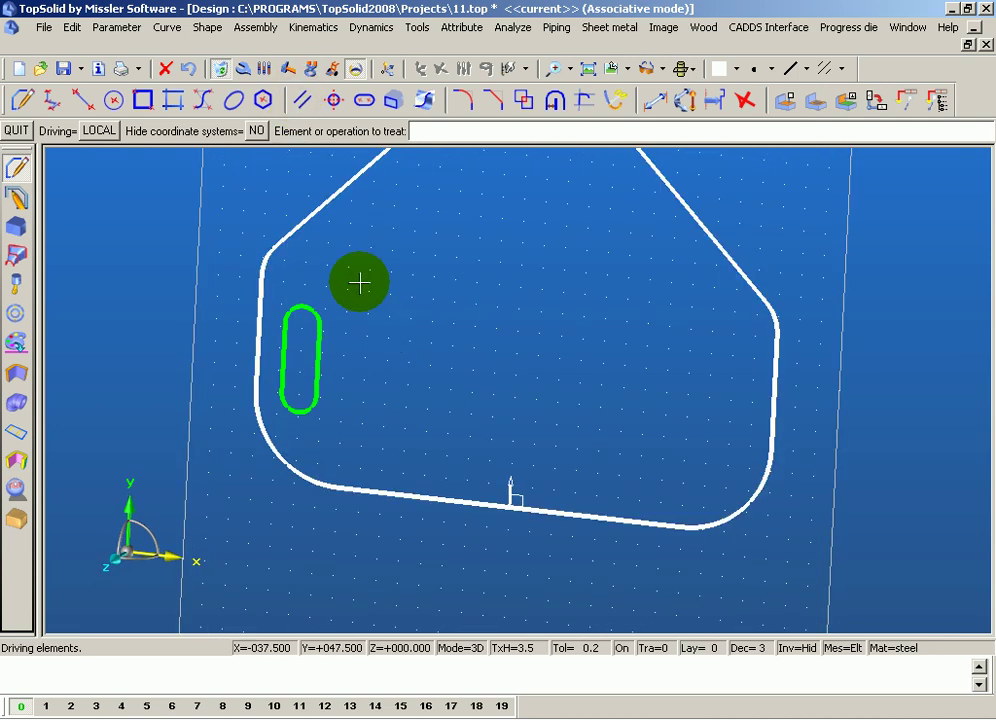
middle_click_drag(360, 284, 463, 209)
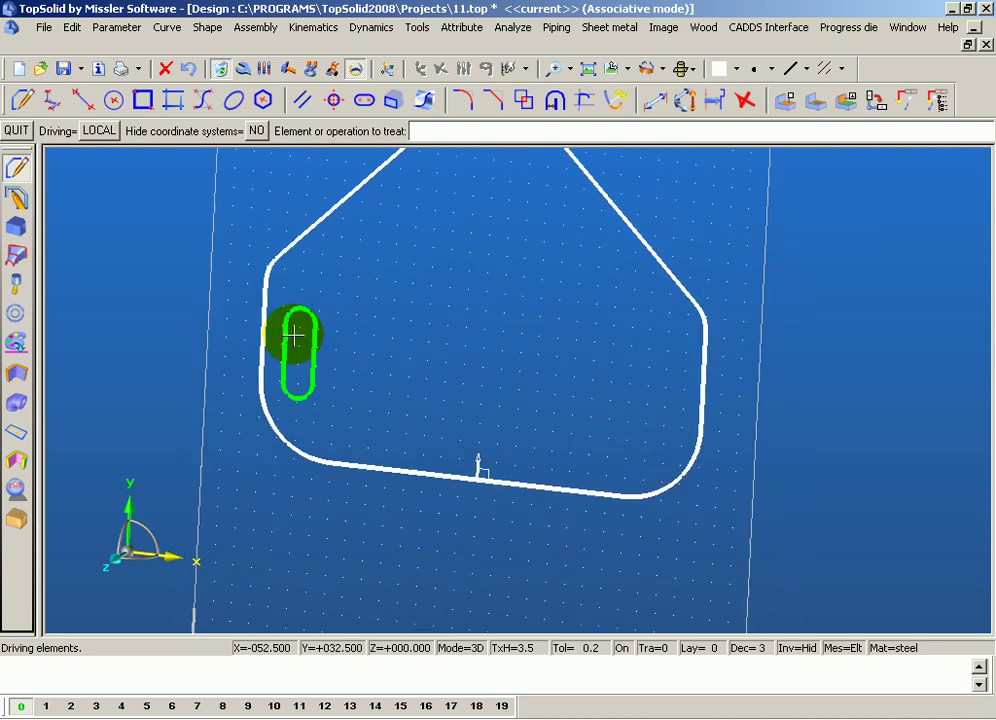
left_click(606, 75)
- Duplicate the left slot with a TRANSLATION of 100 along X+
left_click(73, 27)
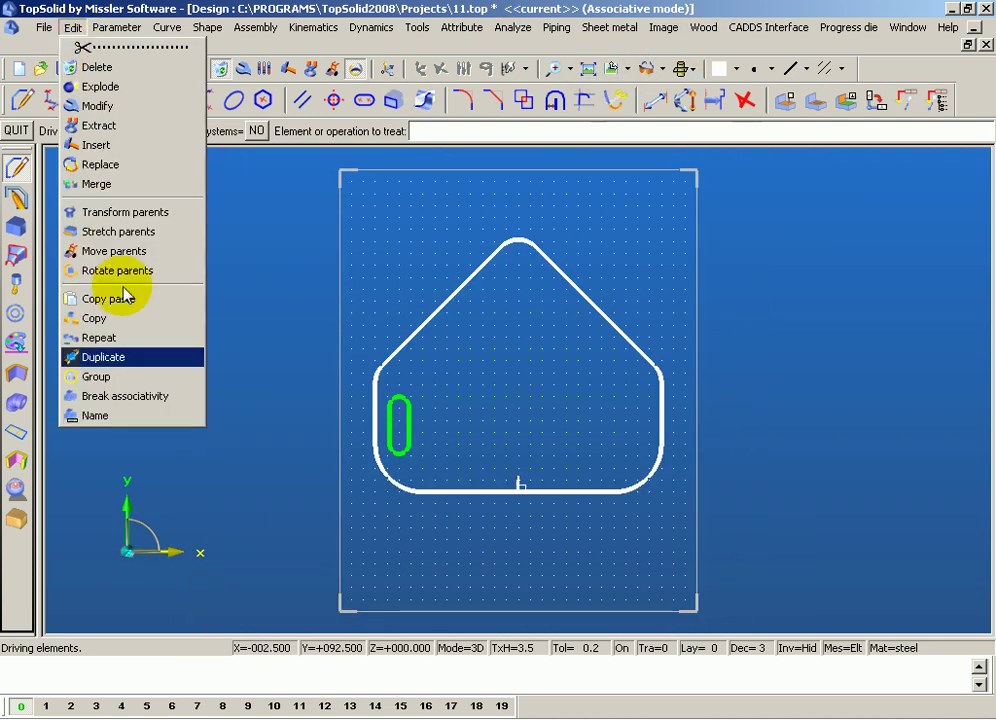
left_click(144, 371)
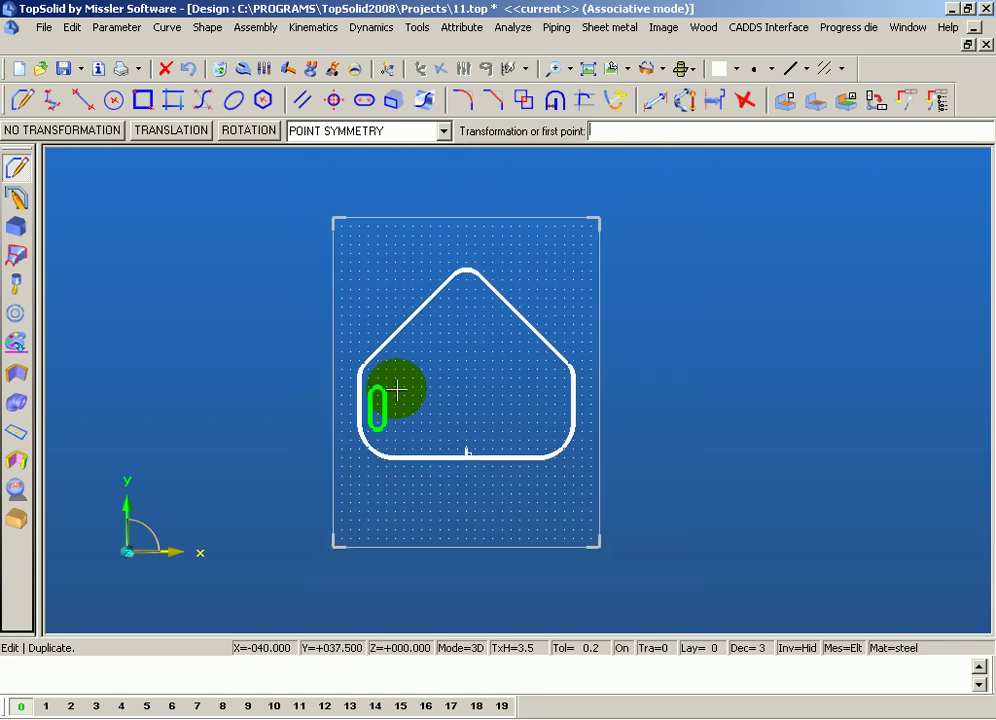
scroll(441, 362, "down", 1)
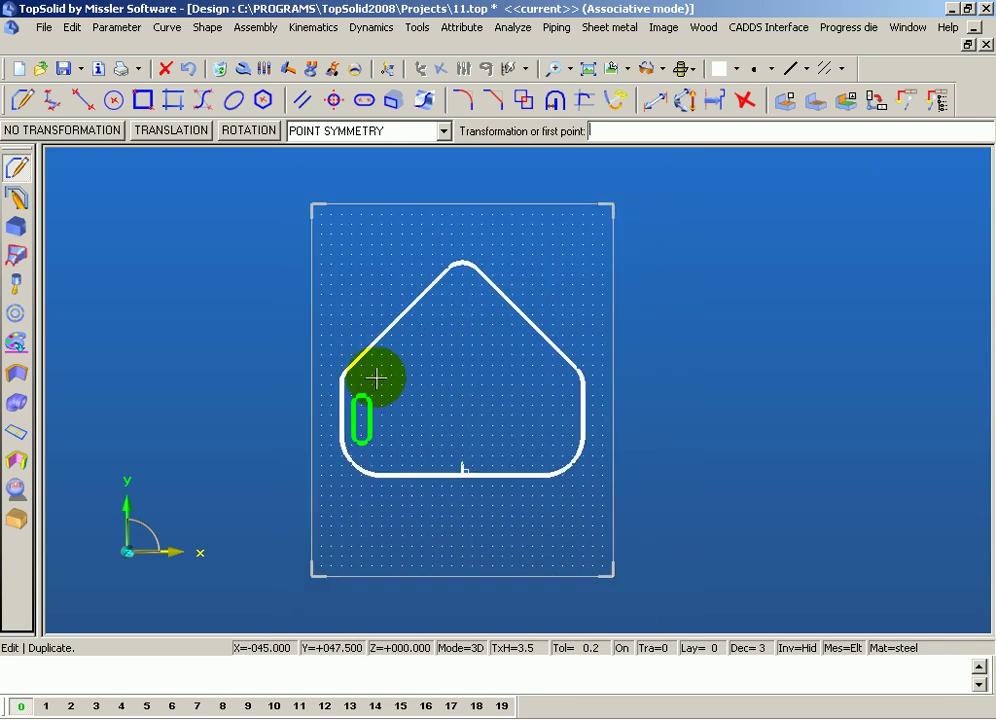
scroll(425, 371, "up", 1)
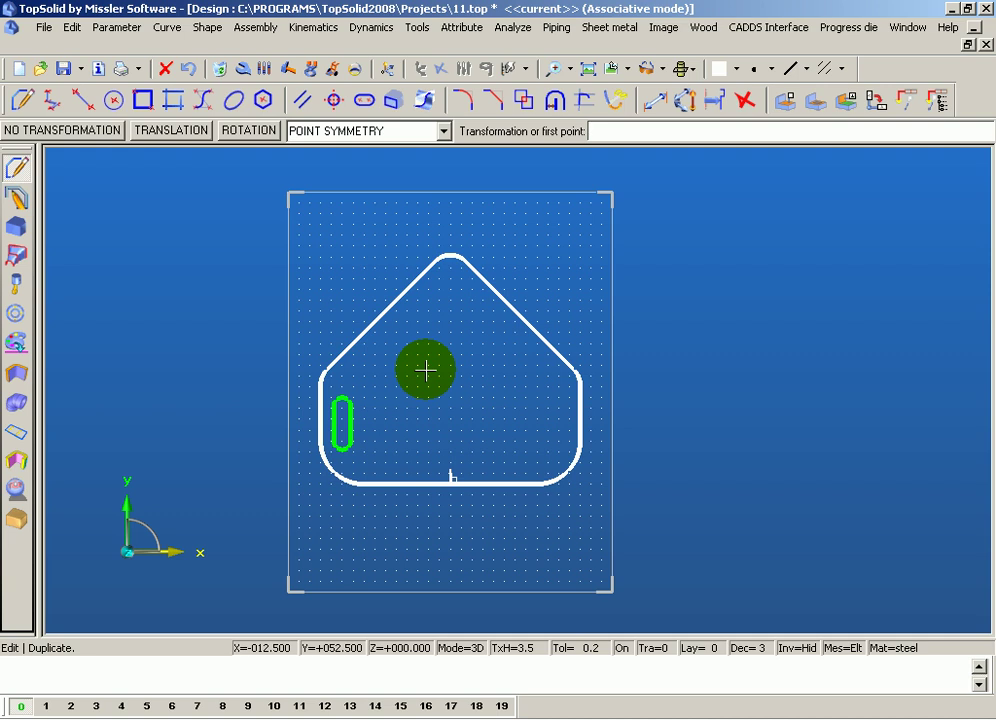
left_click(172, 135)
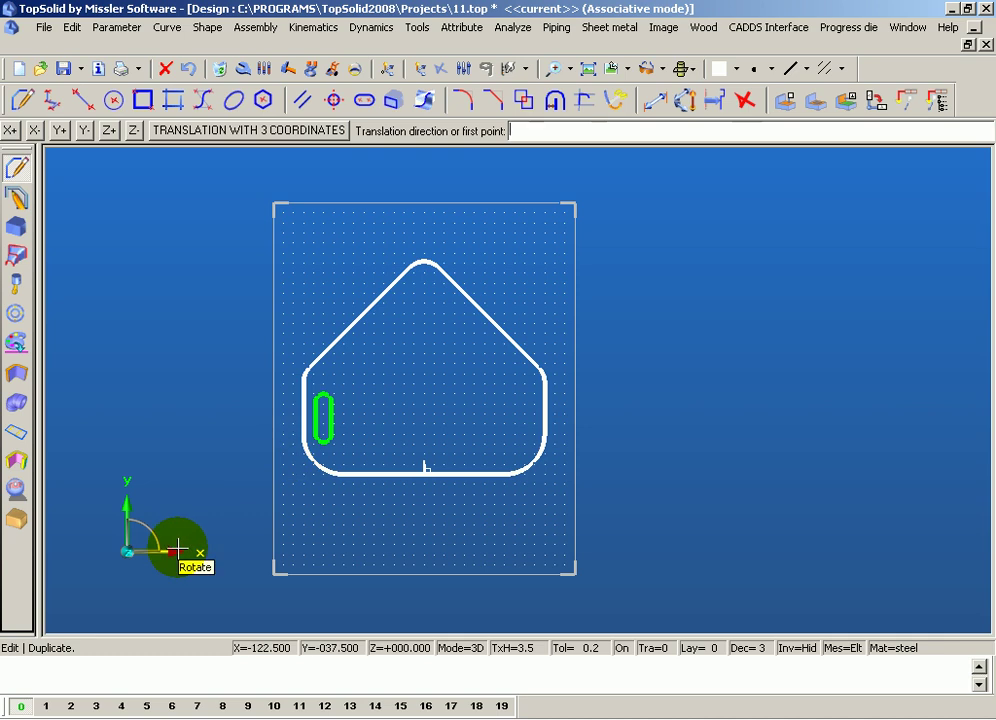
left_click(10, 133)
type("100")
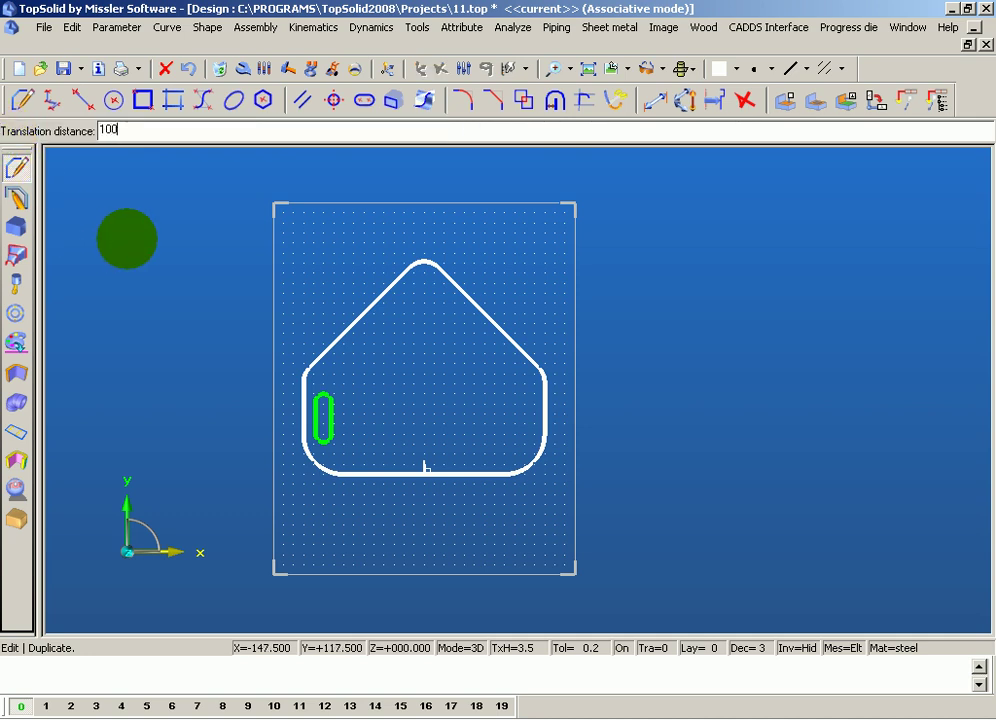
key("Return")
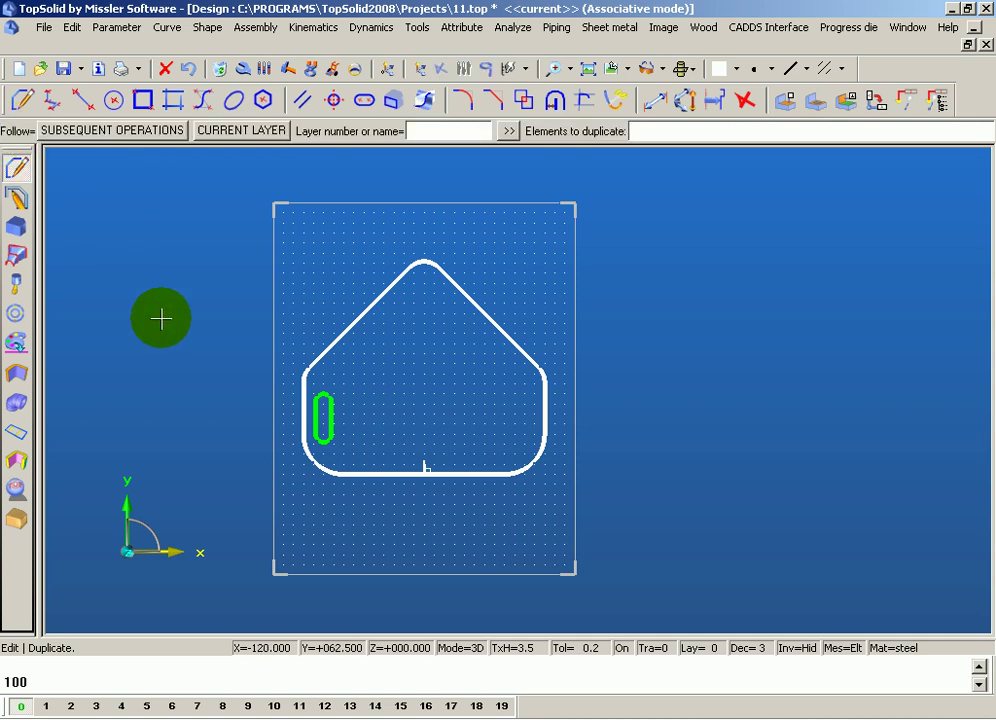
left_click(325, 425)
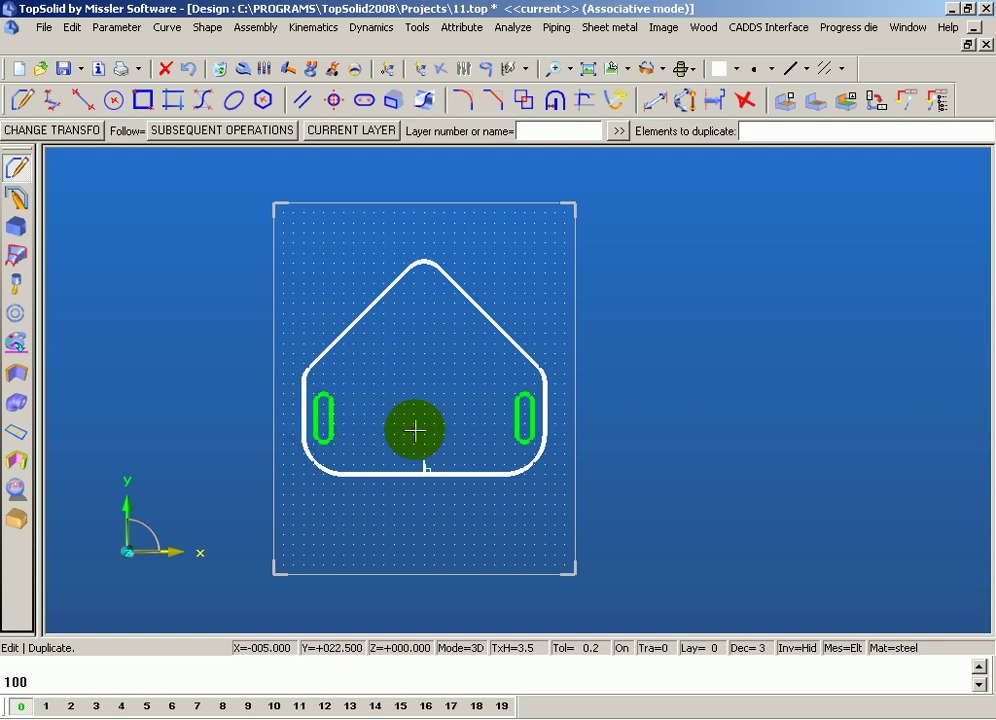
scroll(416, 429, "up", 2)
scroll(425, 385, "down", 1)
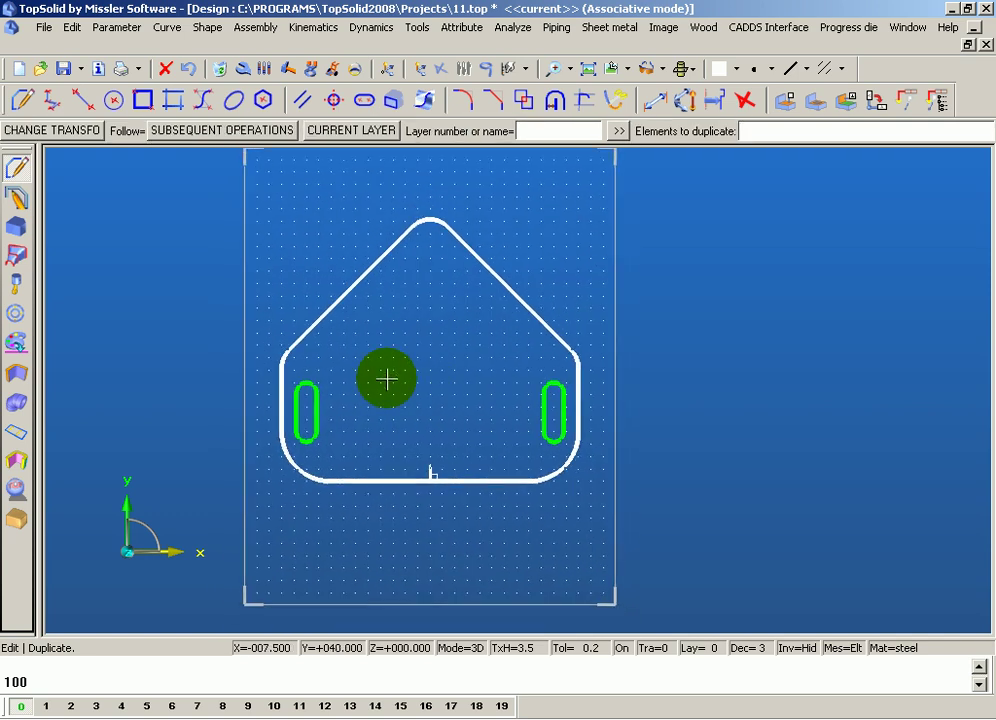
left_click(62, 133)
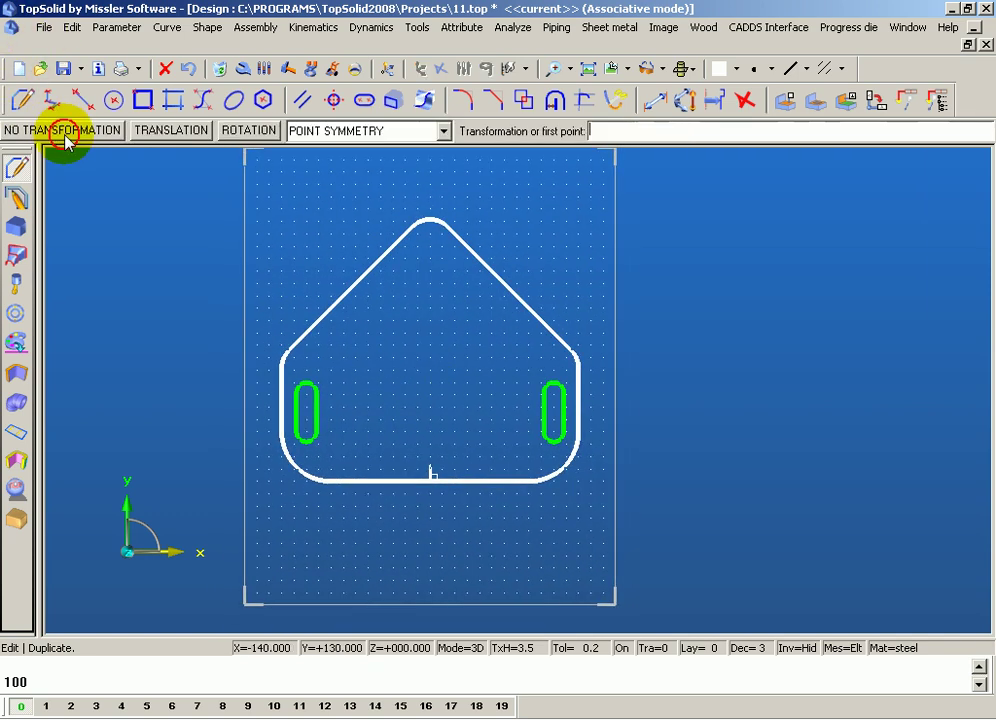
- Set the next copy to a 3-coordinate translation of X 50, Y 50
left_click(158, 132)
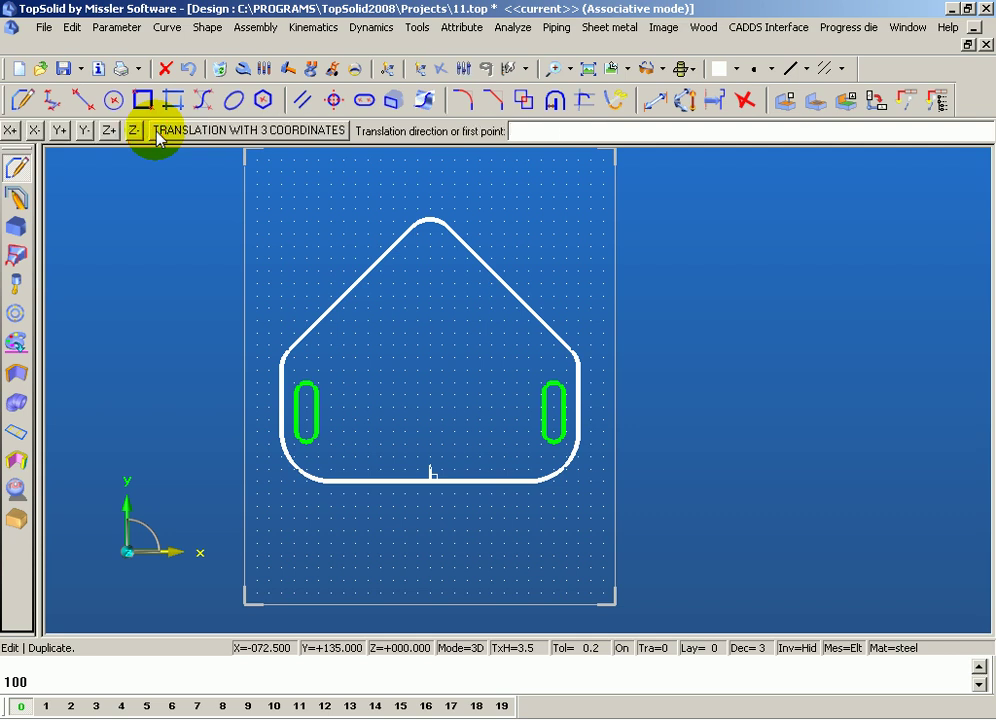
left_click(209, 134)
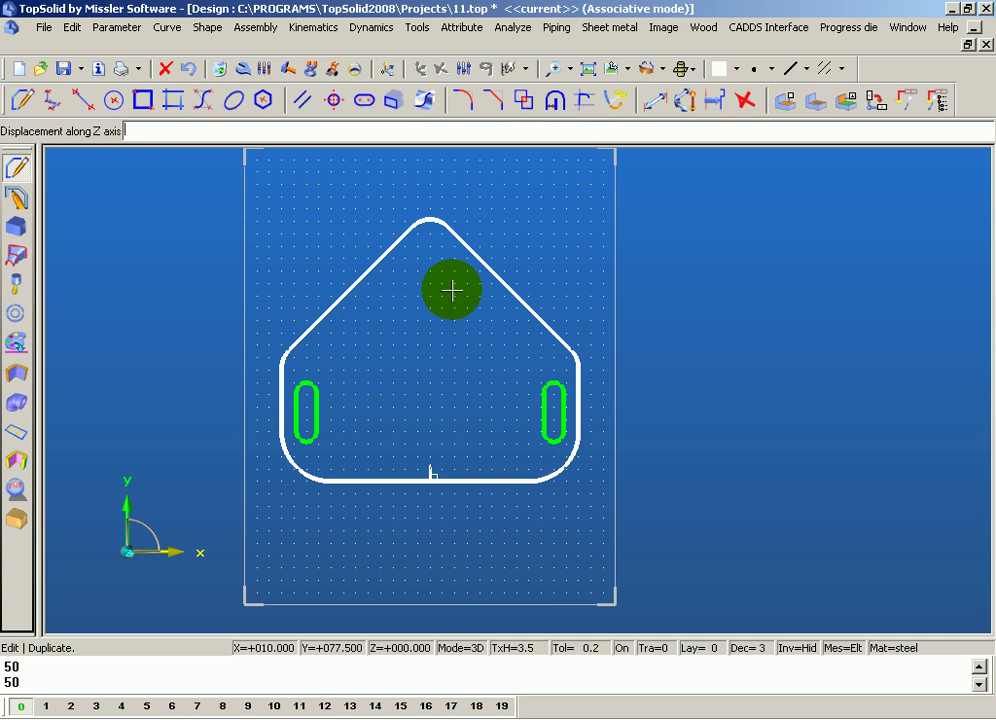
type("50")
mouse_move(494, 414)
middle_mouse_down()
mouse_move(487, 325)
mouse_move(465, 314)
middle_mouse_up()
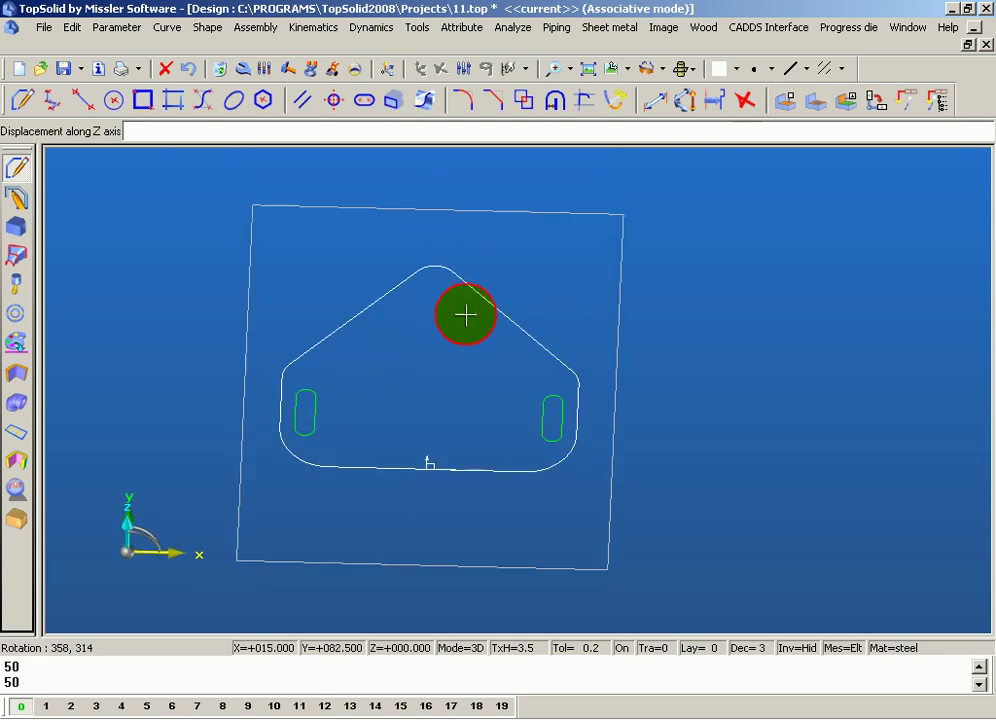
left_click(588, 68)
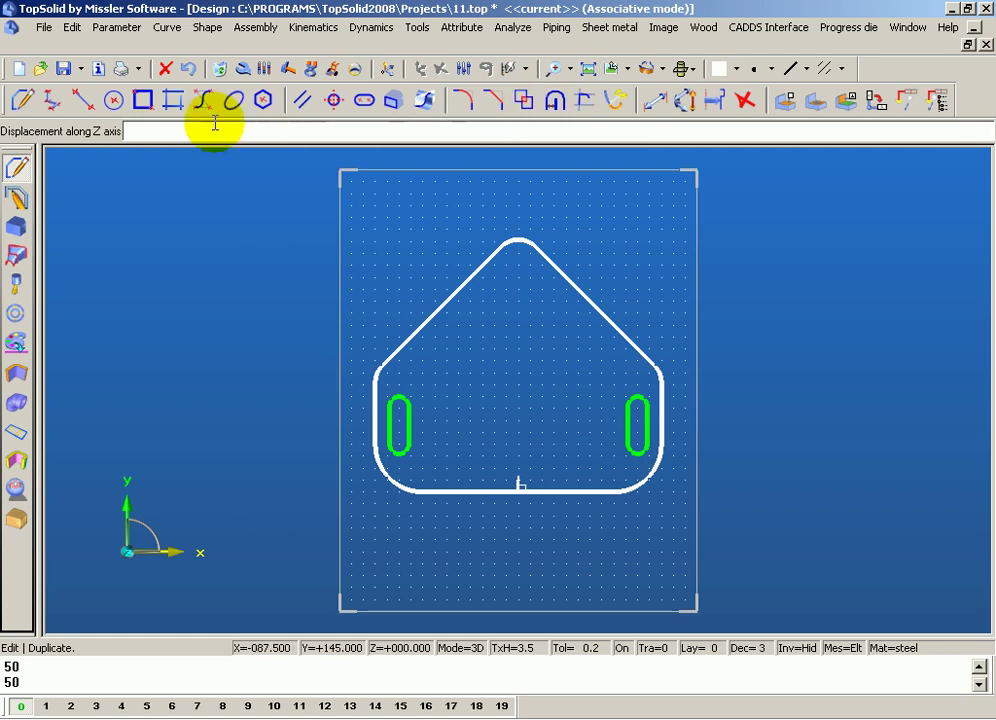
middle_click(152, 125)
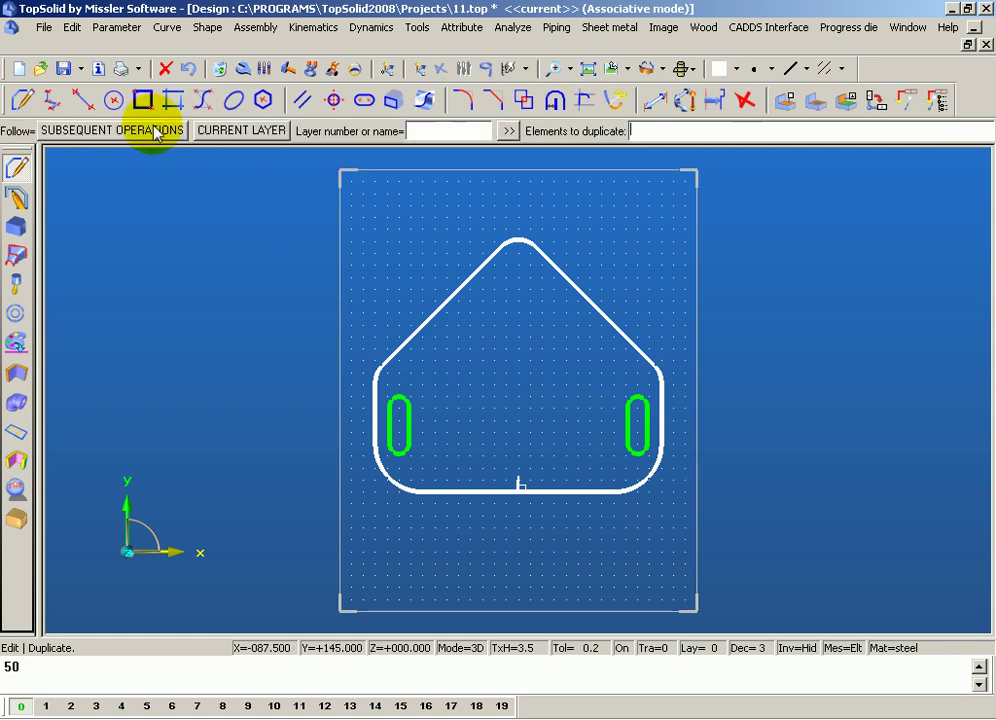
- Duplicate the left slot to just below the top apex, then end the duplicate operation
scroll(478, 396, "up", 2)
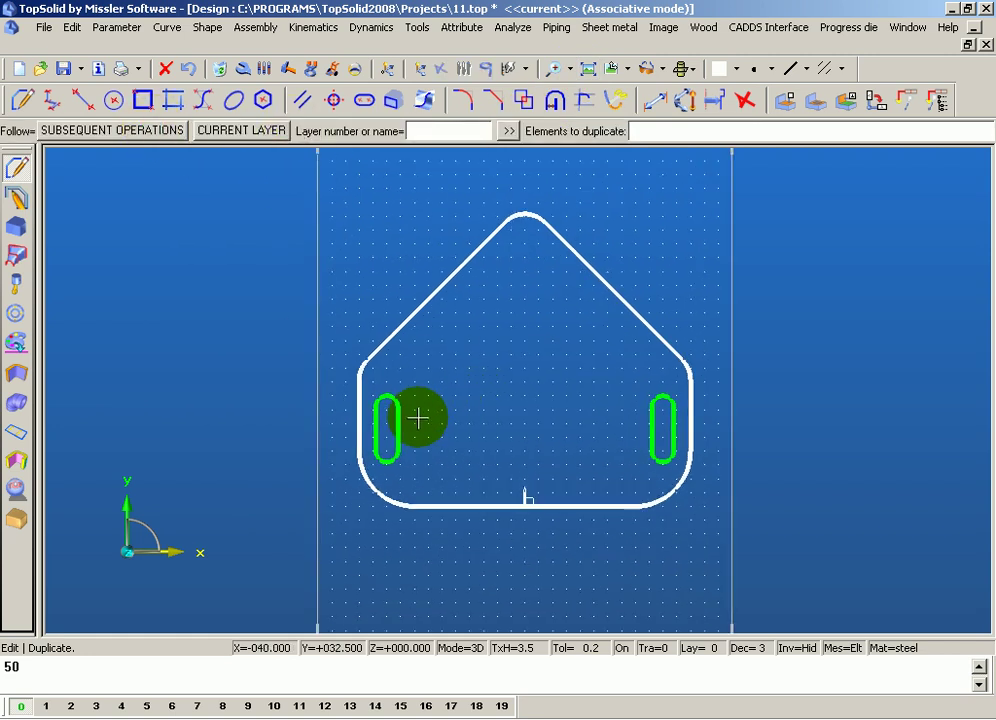
left_click(398, 425)
scroll(478, 427, "down", 1)
scroll(538, 408, "up", 1)
scroll(538, 404, "up", 1)
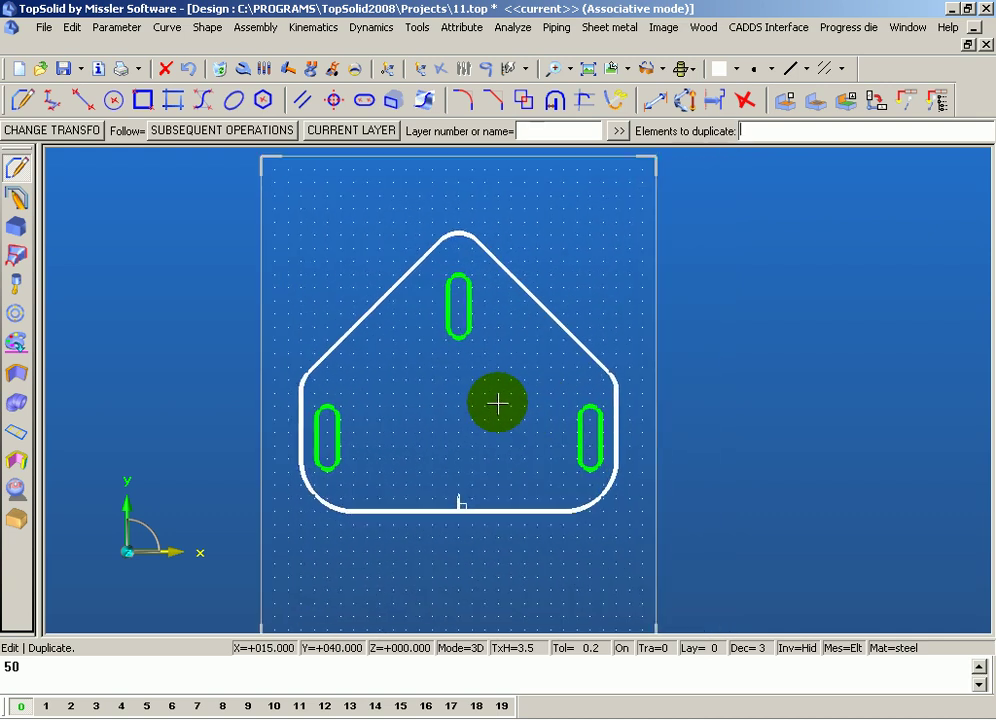
scroll(365, 346, "down", 1)
scroll(385, 340, "up", 1)
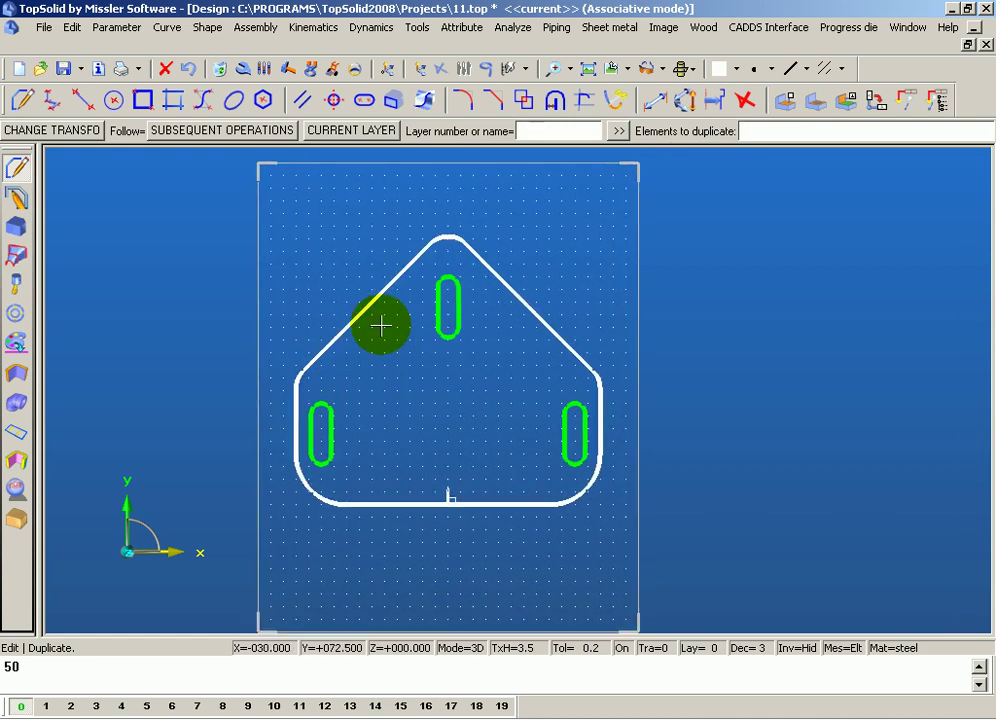
left_click(288, 160)
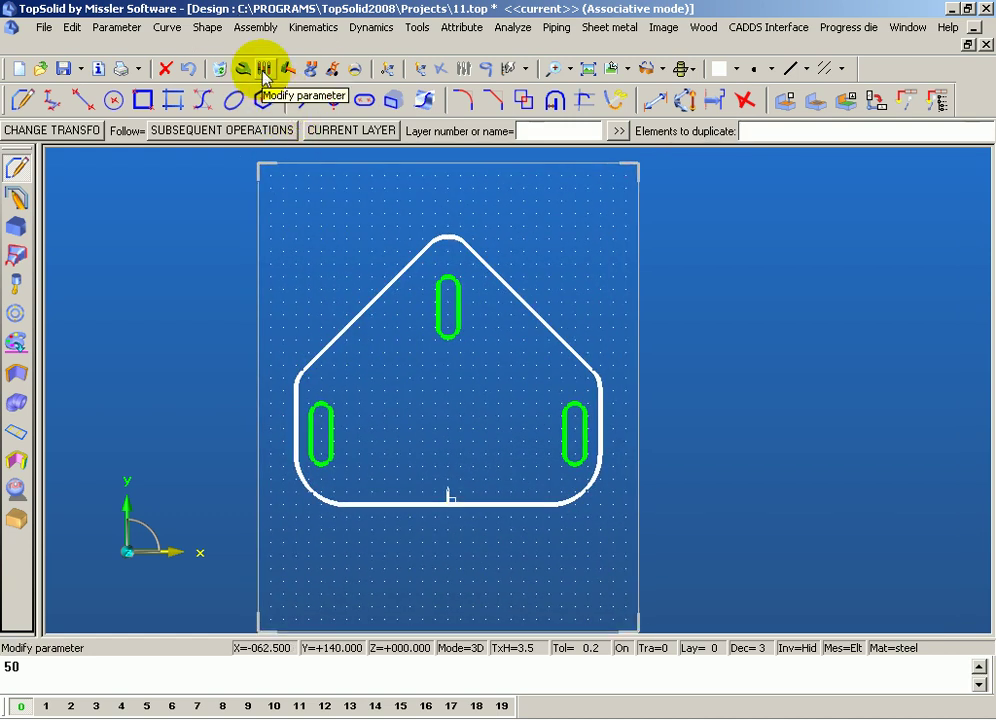
- Change the left slot's thickness parameter from 4 mm to 5 mm with Modify parameter
left_click(265, 76)
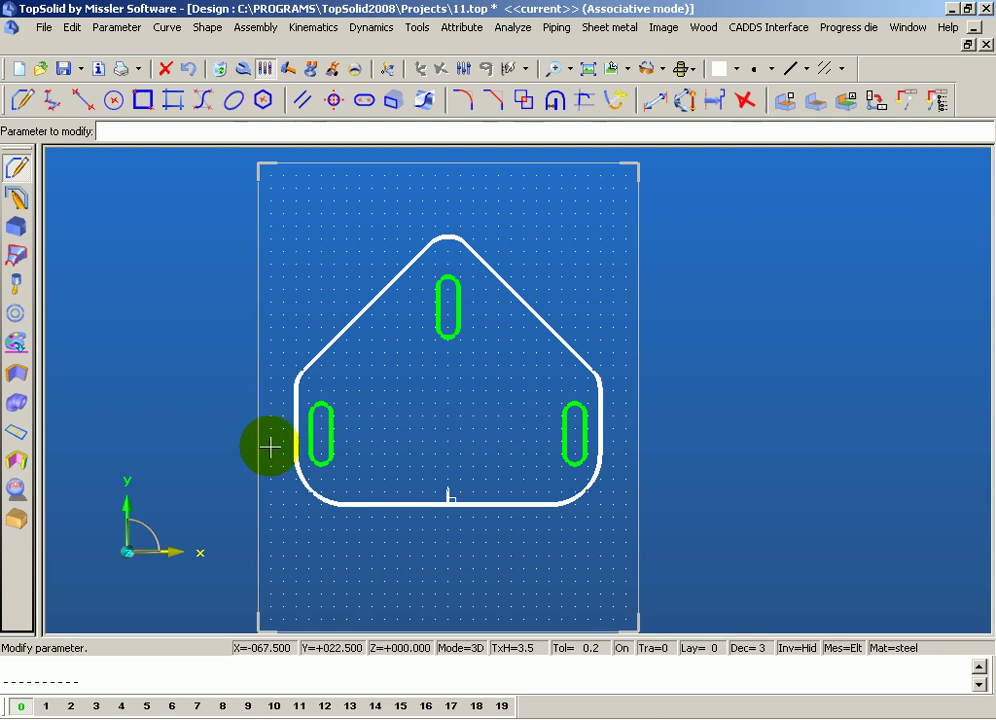
scroll(320, 435, "up", 2)
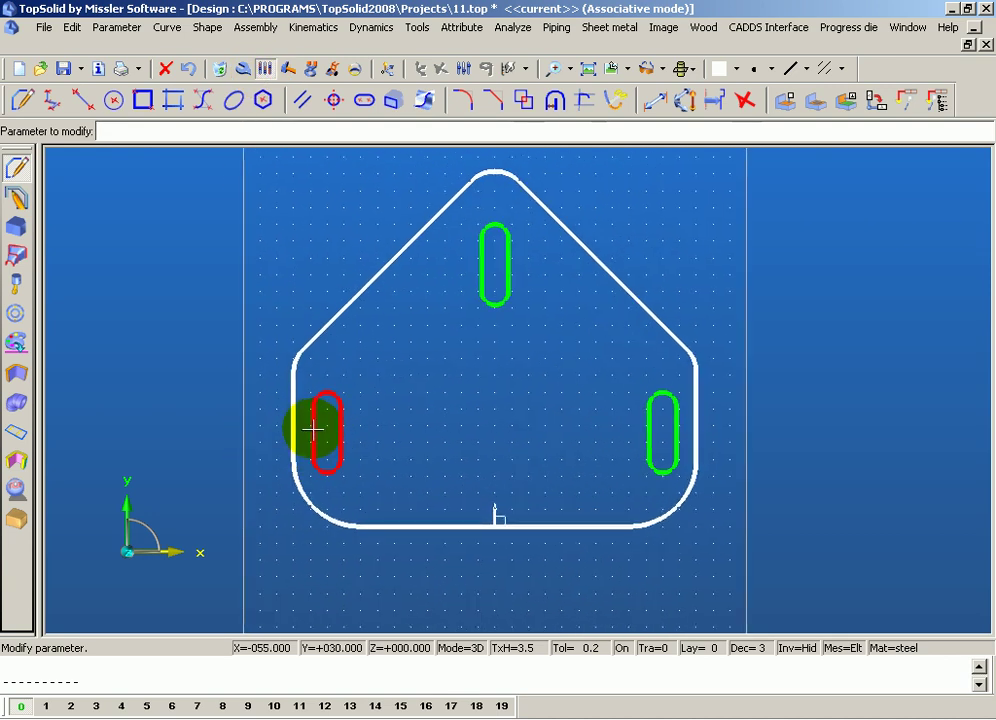
left_click(312, 429)
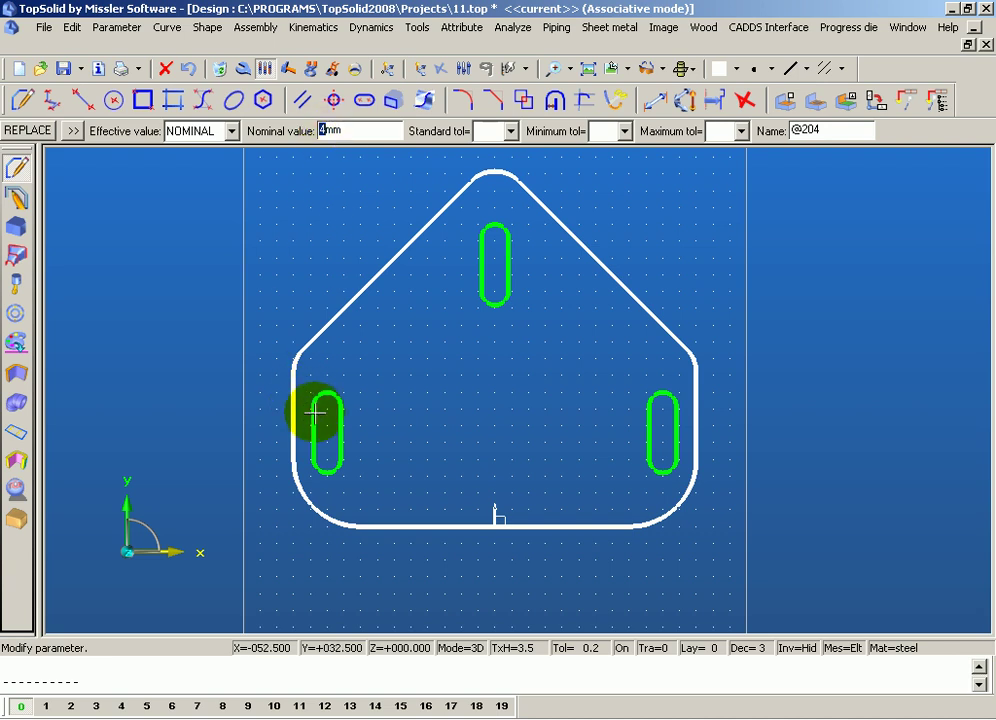
scroll(319, 413, "up", 2)
scroll(319, 413, "up", 1)
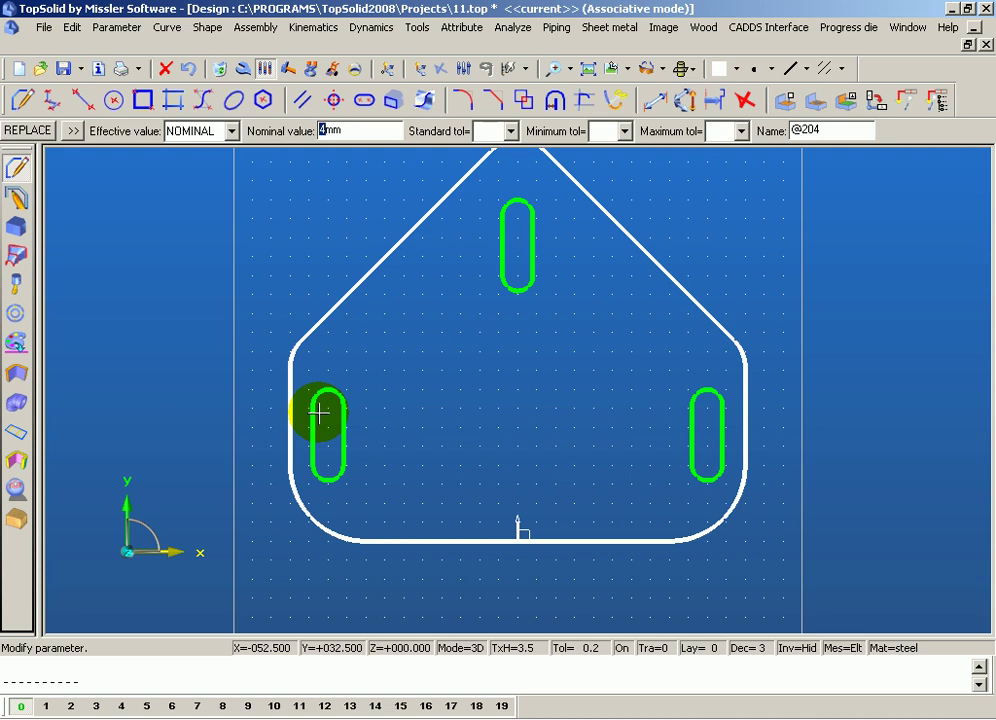
type("5")
key("Return")
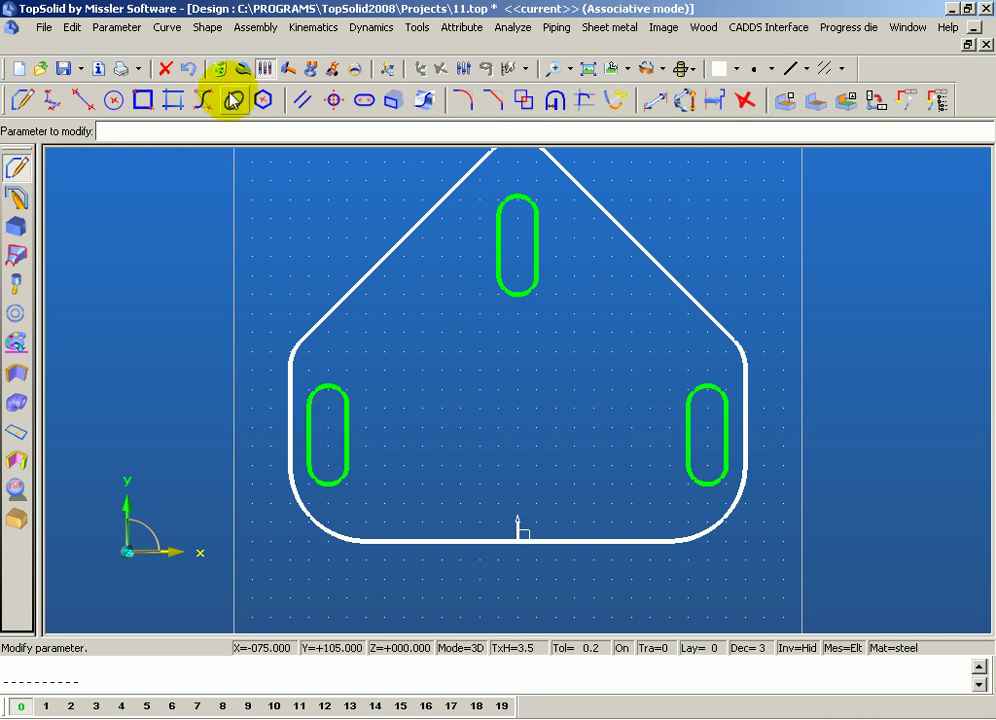
- Try a 3 mm slot thickness through Modify parameter
left_click(266, 70)
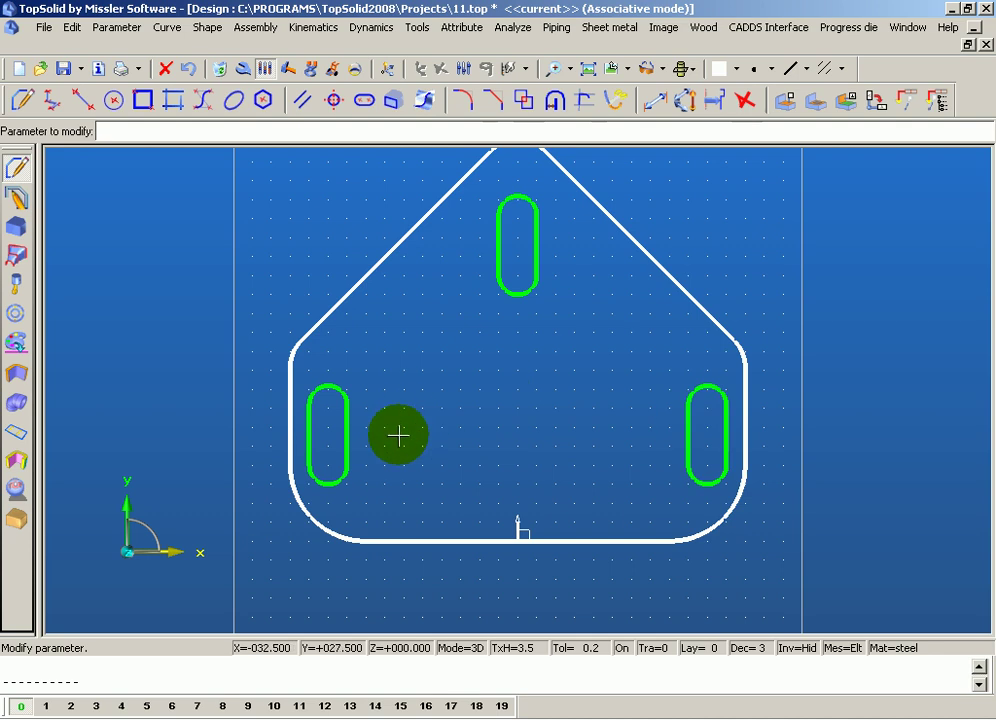
left_click(344, 472)
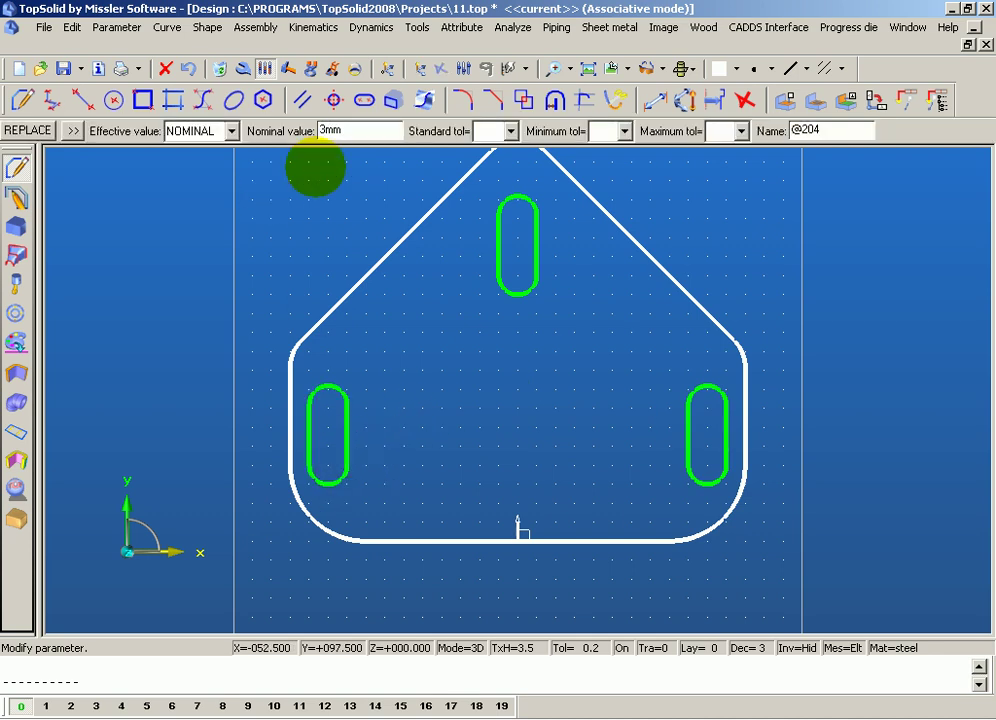
left_click(315, 168)
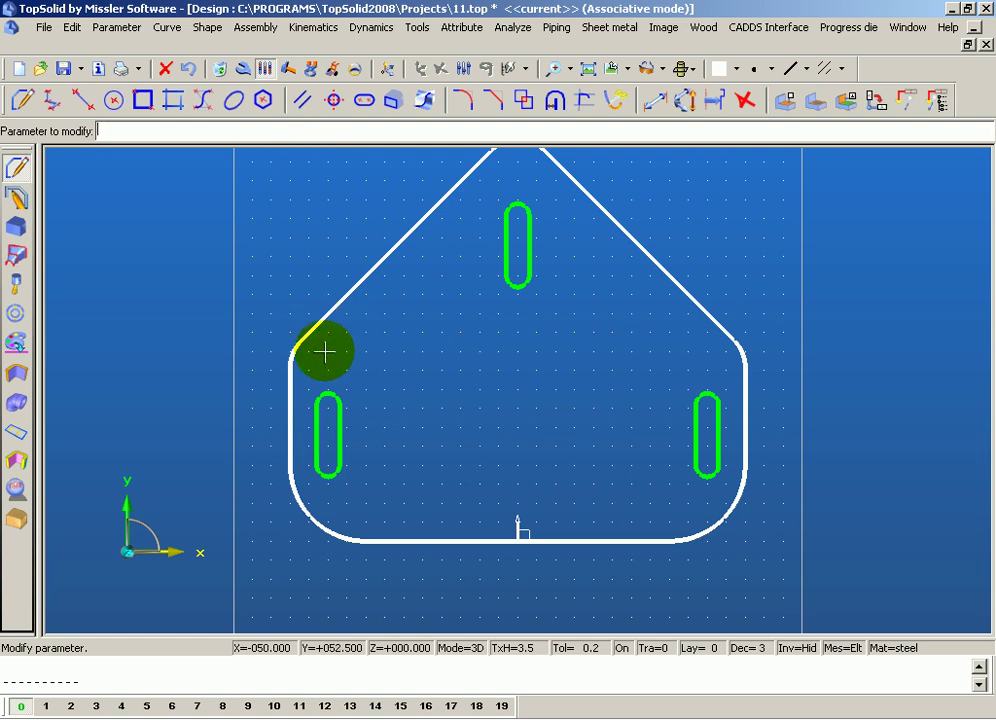
- Set the slot thickness parameter to 4 mm
left_click(326, 392)
type("4mm")
key("Return")
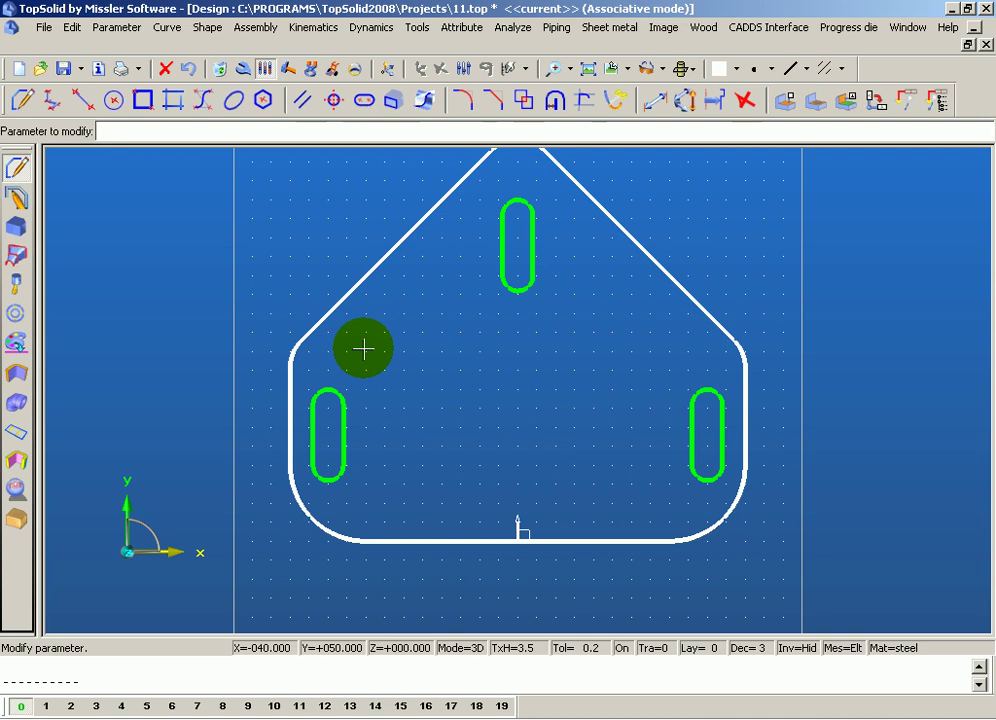
- Finish the slot duplication in the same coordinate system, then start Edit element on the history
left_click(241, 67)
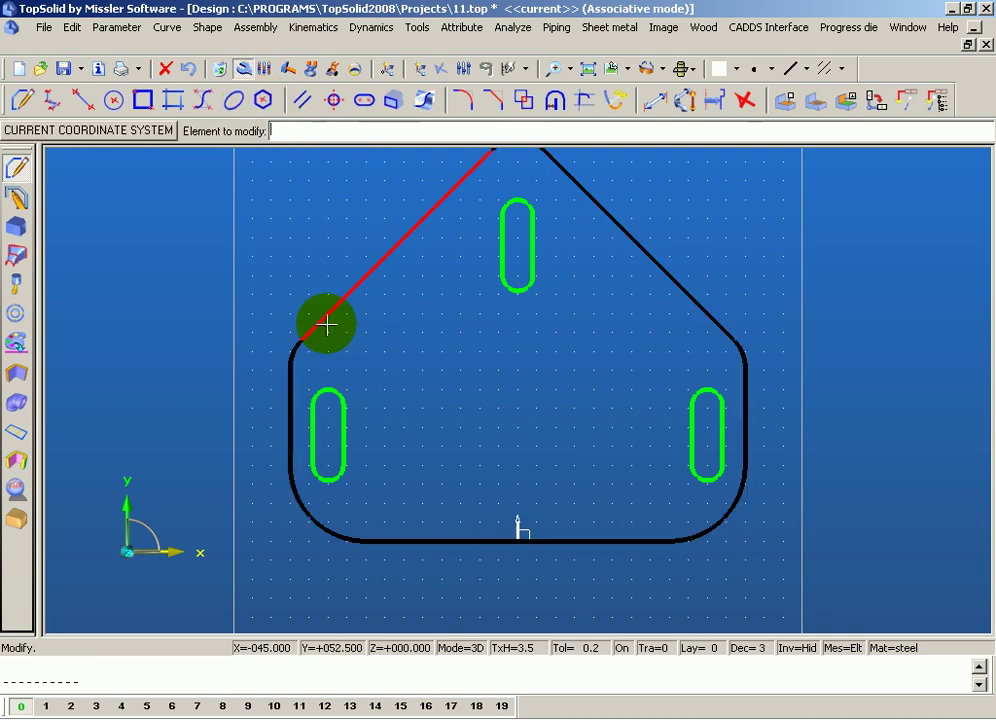
left_click(516, 283)
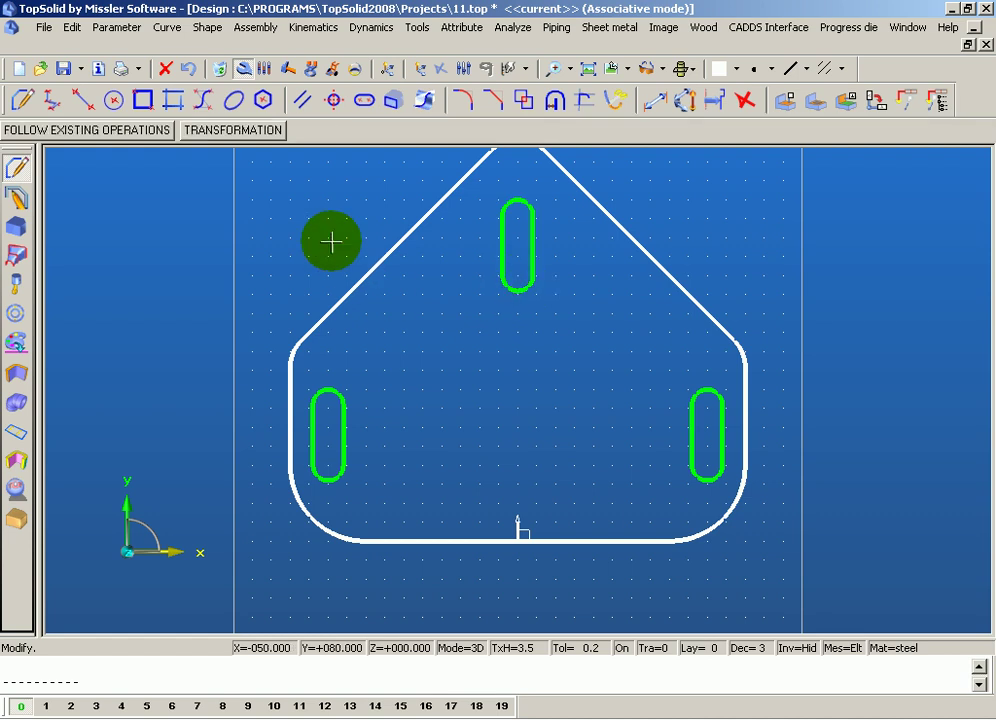
left_click(200, 132)
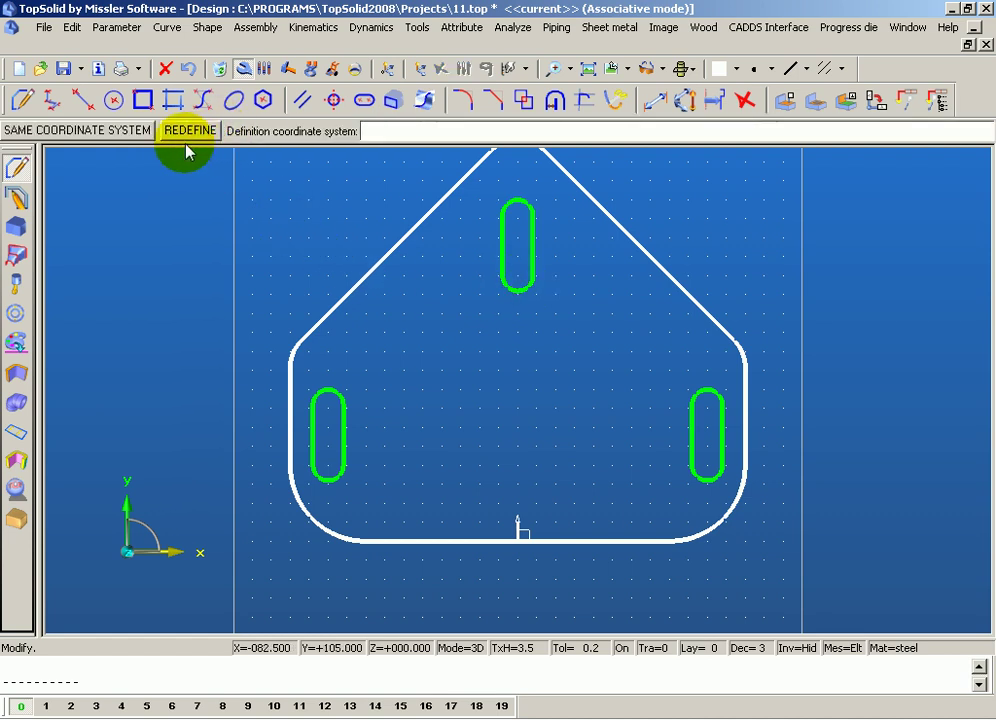
left_click(269, 360)
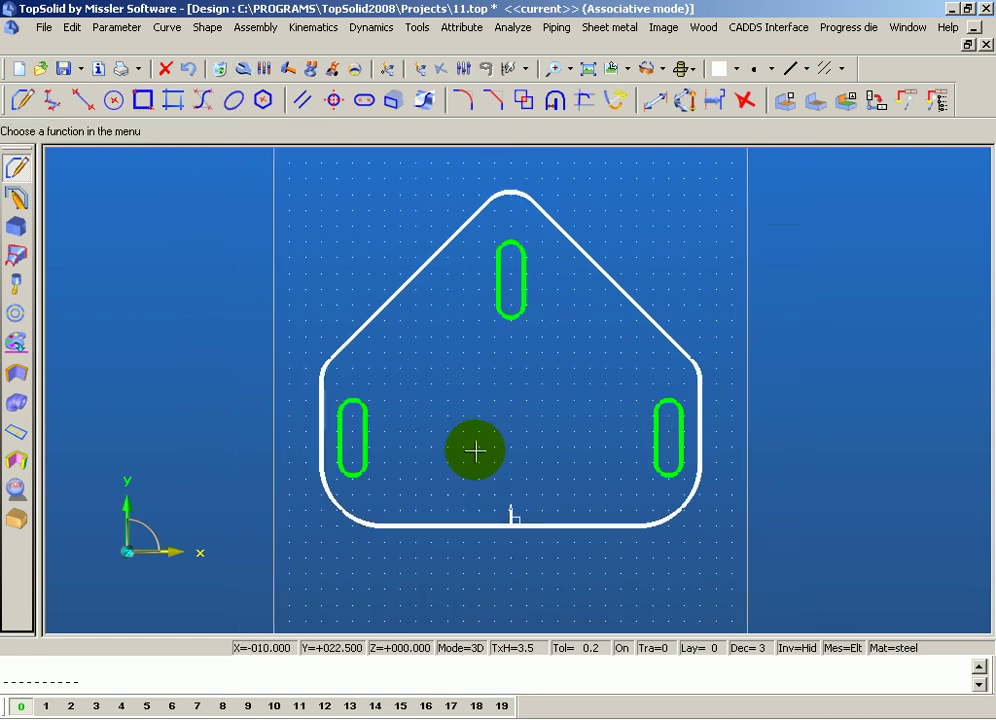
left_click(30, 200)
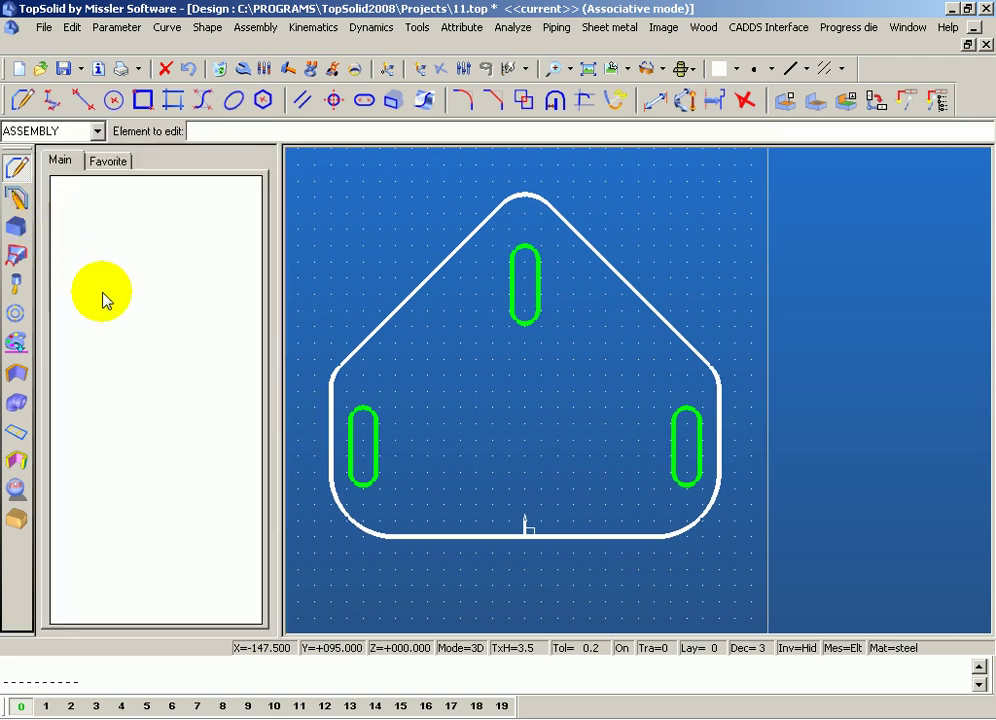
- Show the left slot's history and inspect its constructive curve, thicken and line 2 points steps
right_click(103, 300)
left_click(129, 289)
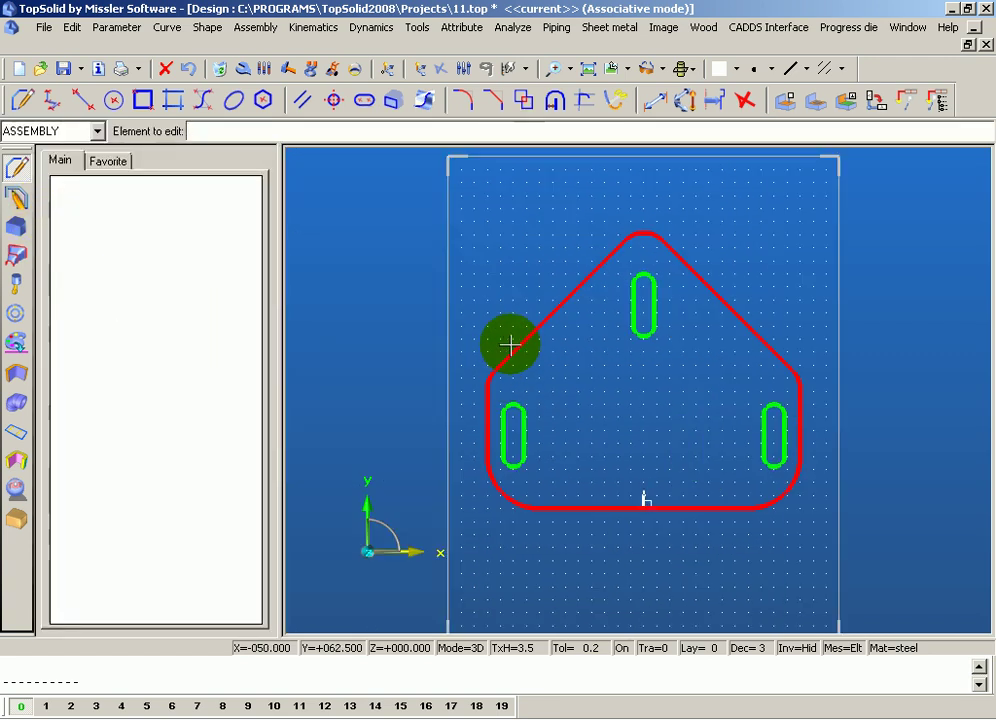
scroll(373, 356, "down", 2)
scroll(517, 389, "up", 2)
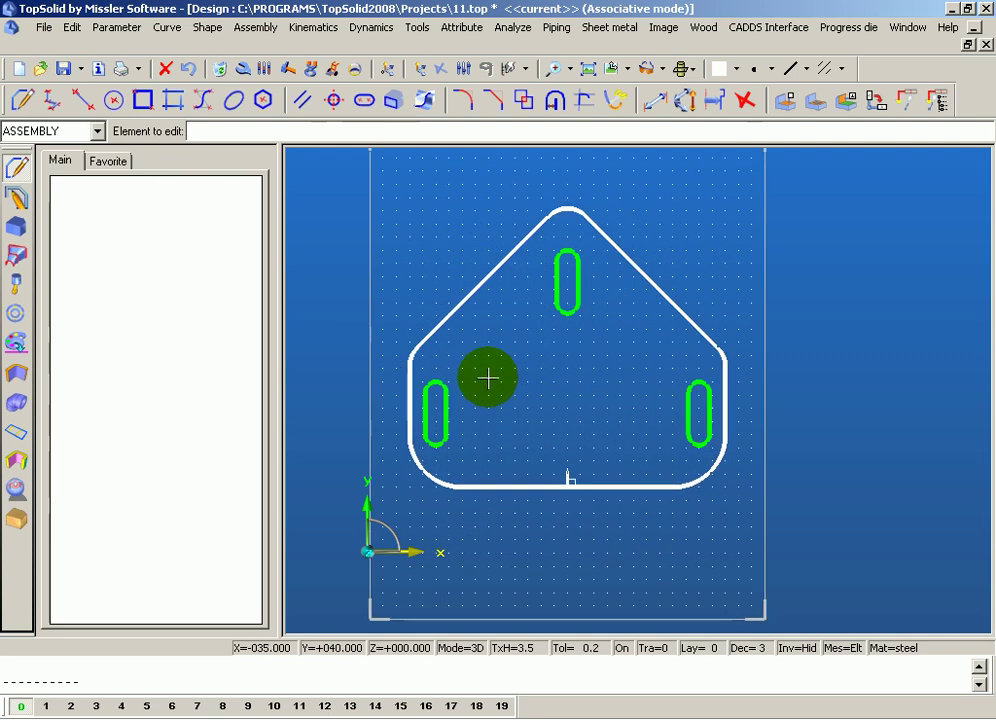
left_click(438, 407)
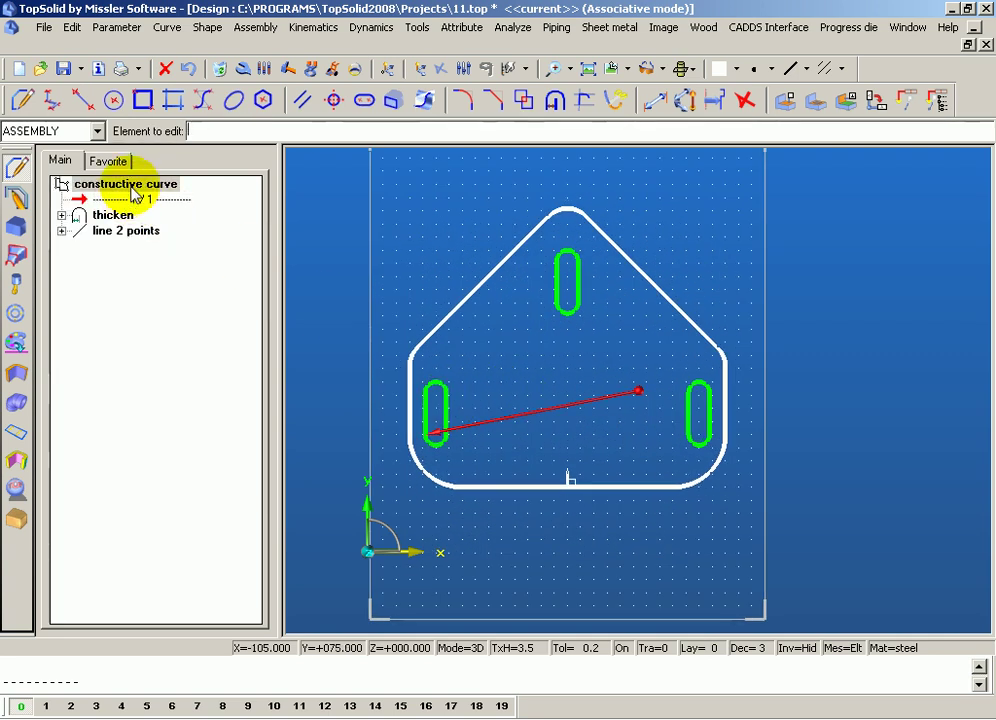
left_click(131, 190)
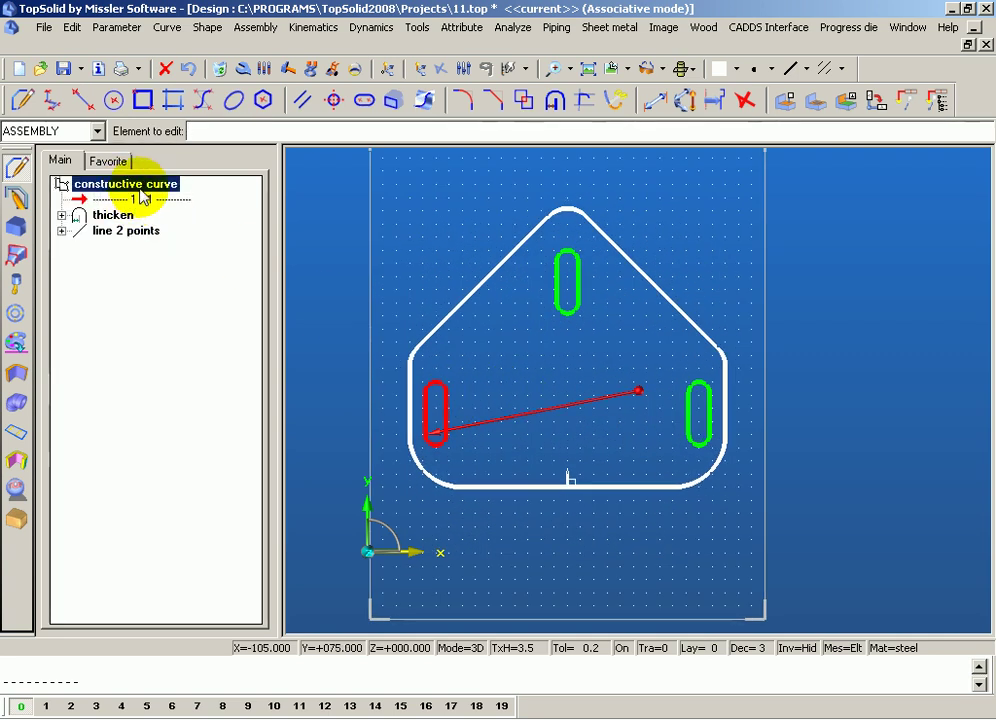
left_click(98, 215)
left_click(101, 232)
left_click(103, 218)
- Delete the slot's thicken step, then undo the deletion
right_click(103, 218)
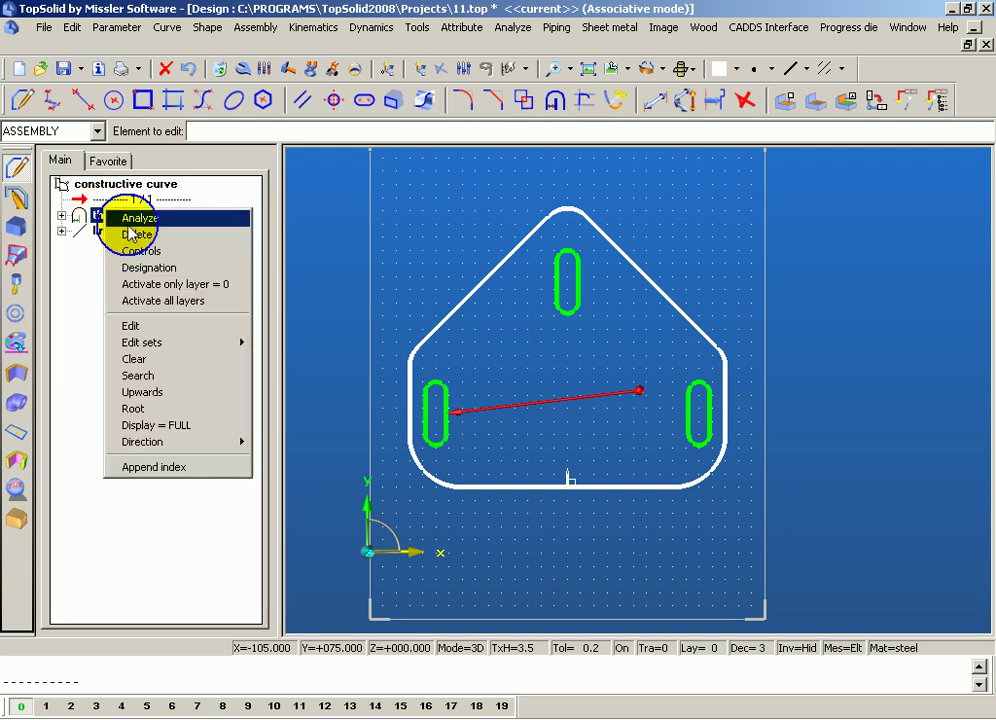
left_click(128, 233)
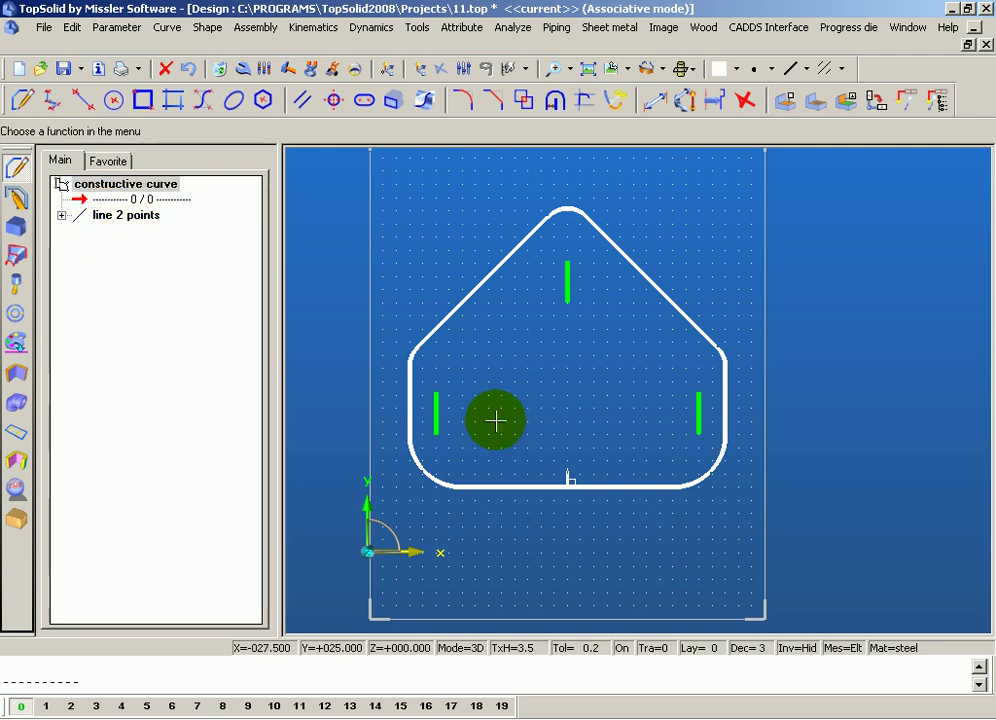
left_click(188, 72)
- Edit the top slot to show its duplicated curve and translation history
right_click(155, 292)
left_click(170, 298)
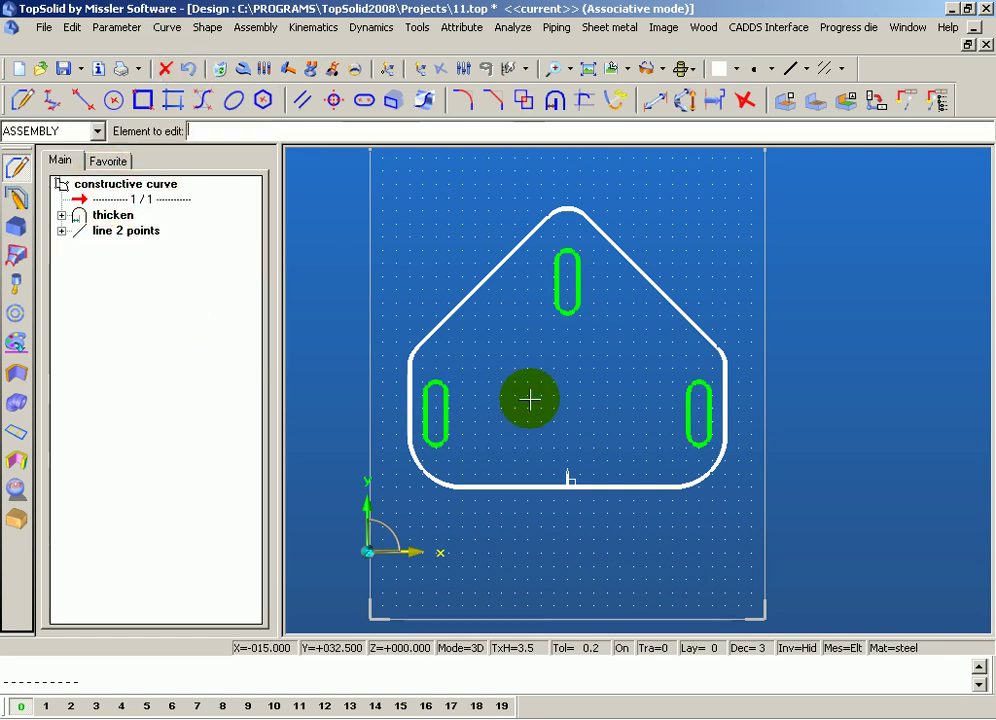
left_click(564, 314)
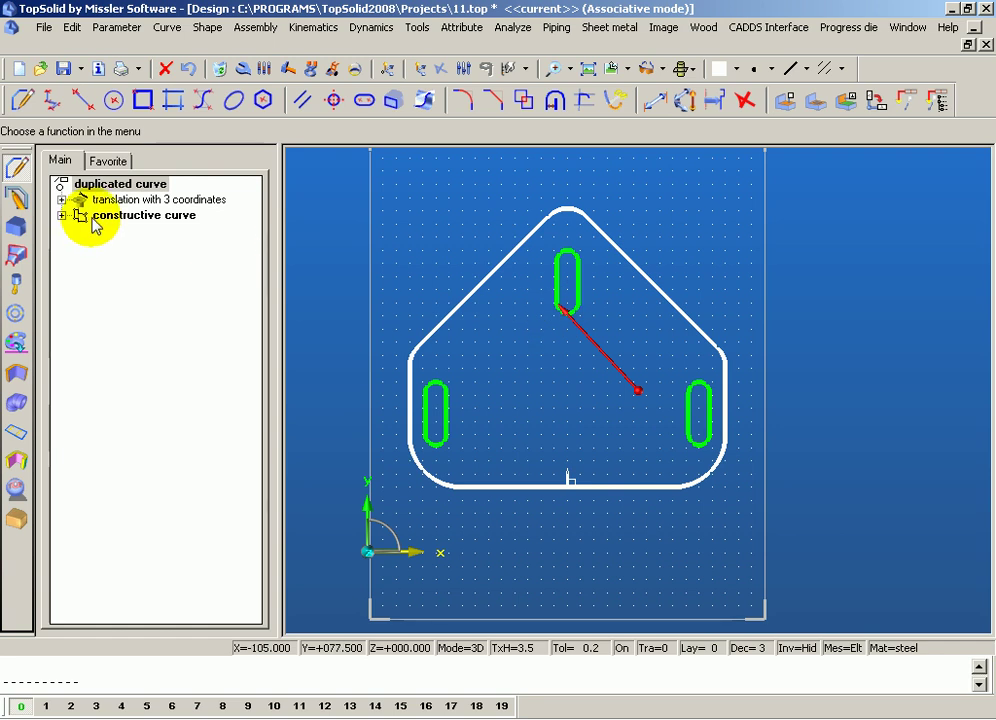
- Show the right slot's history and browse its translation and constructive curve steps
right_click(112, 190)
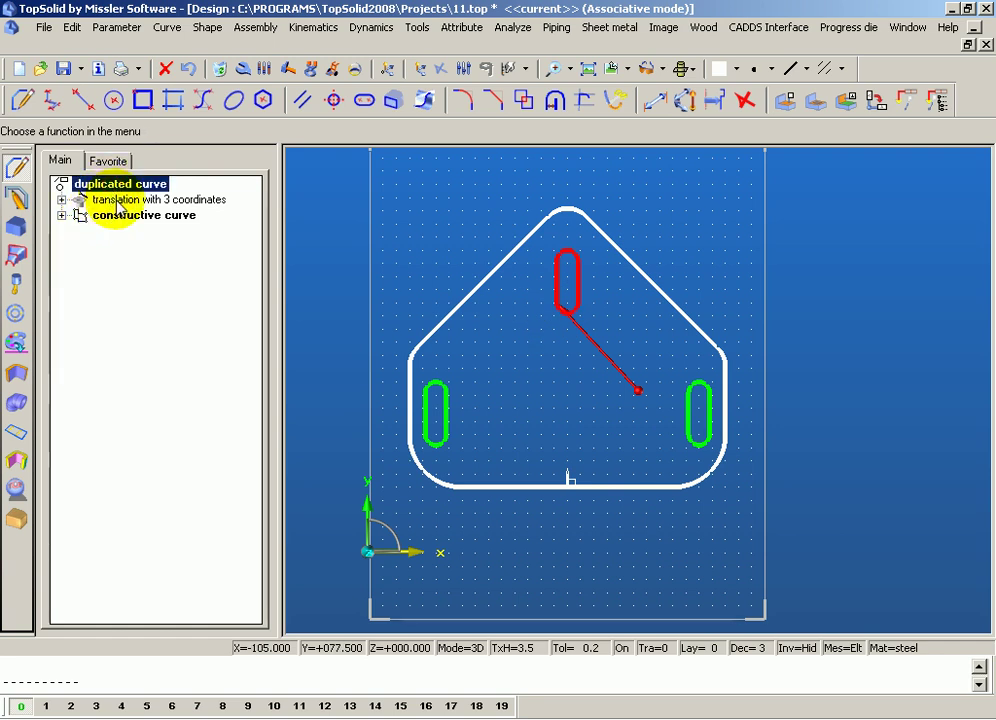
right_click(111, 311)
left_click(120, 316)
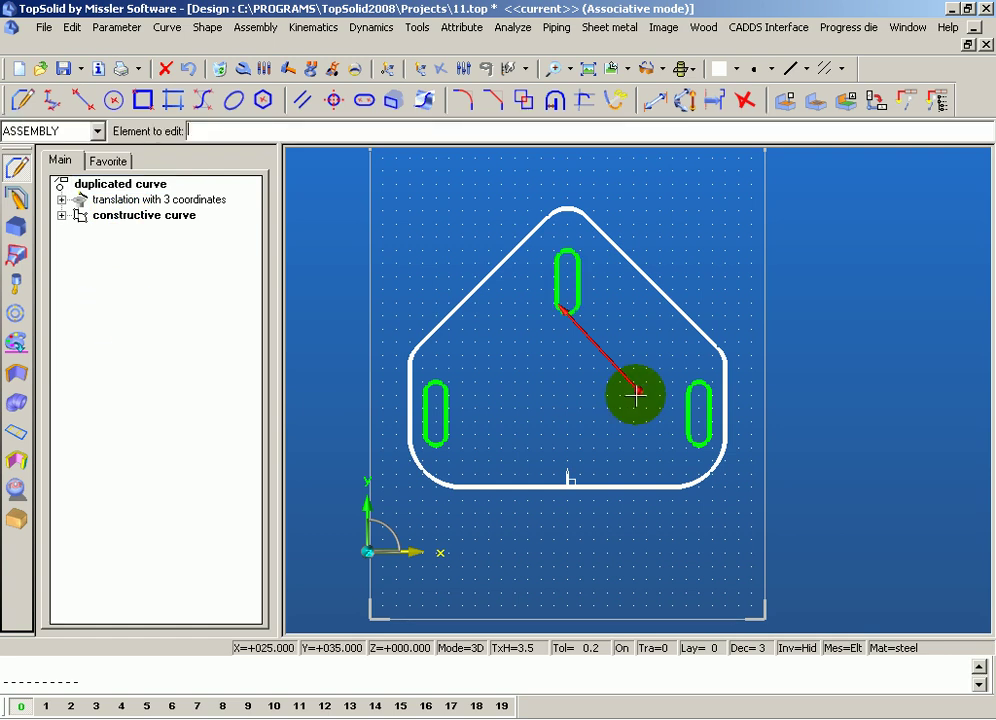
left_click(698, 438)
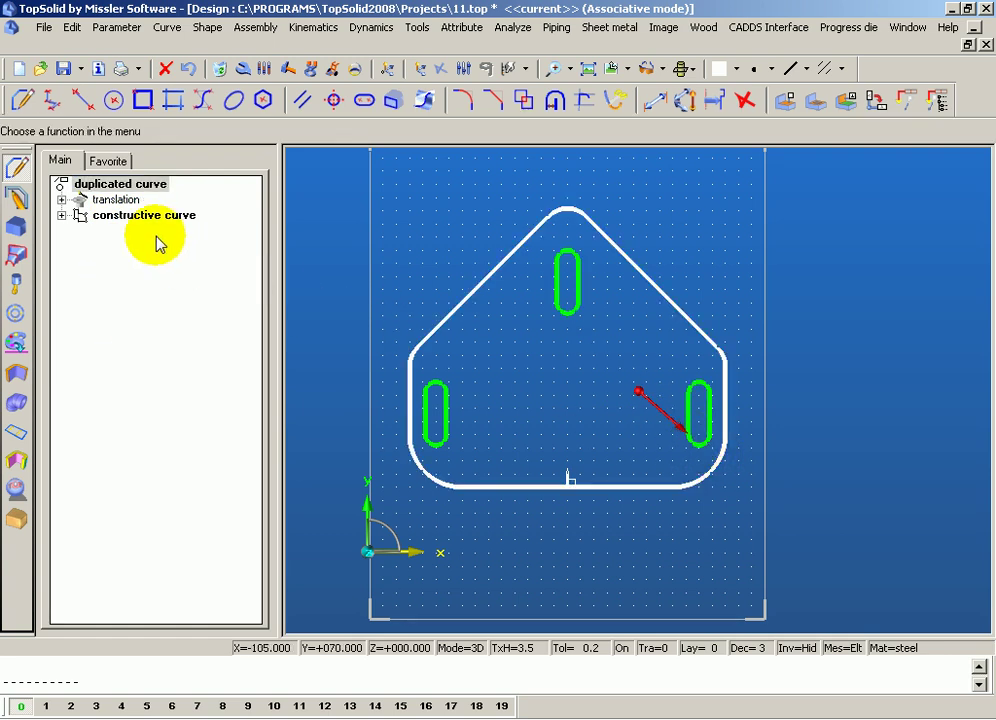
left_click(62, 200)
left_click(62, 200)
left_click(61, 216)
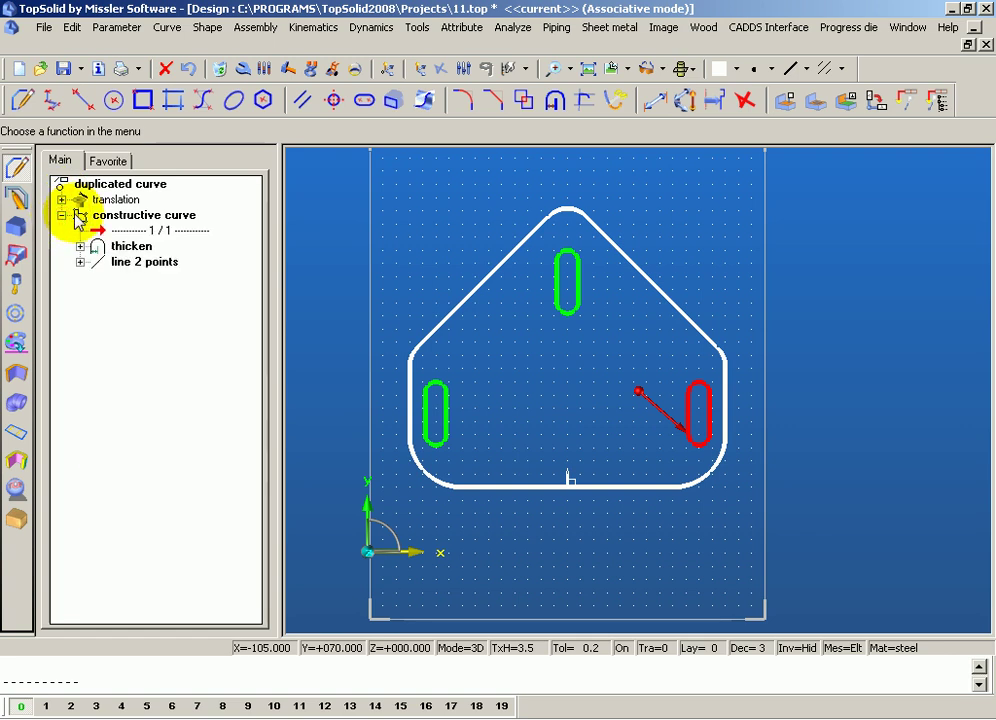
left_click(61, 216)
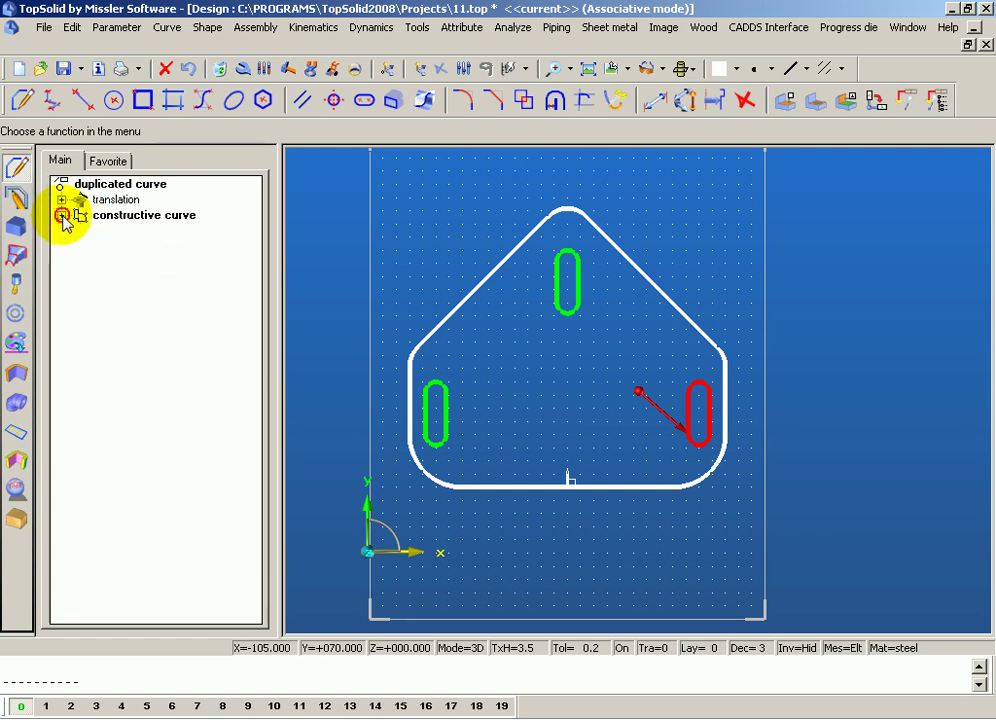
left_click(104, 218)
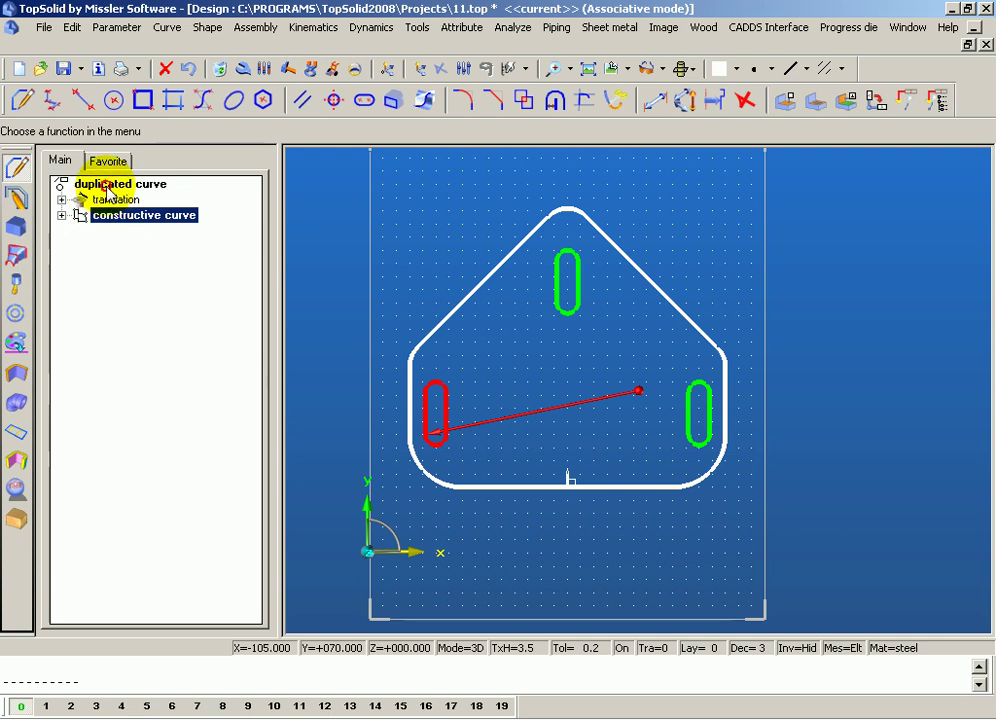
left_click(90, 184)
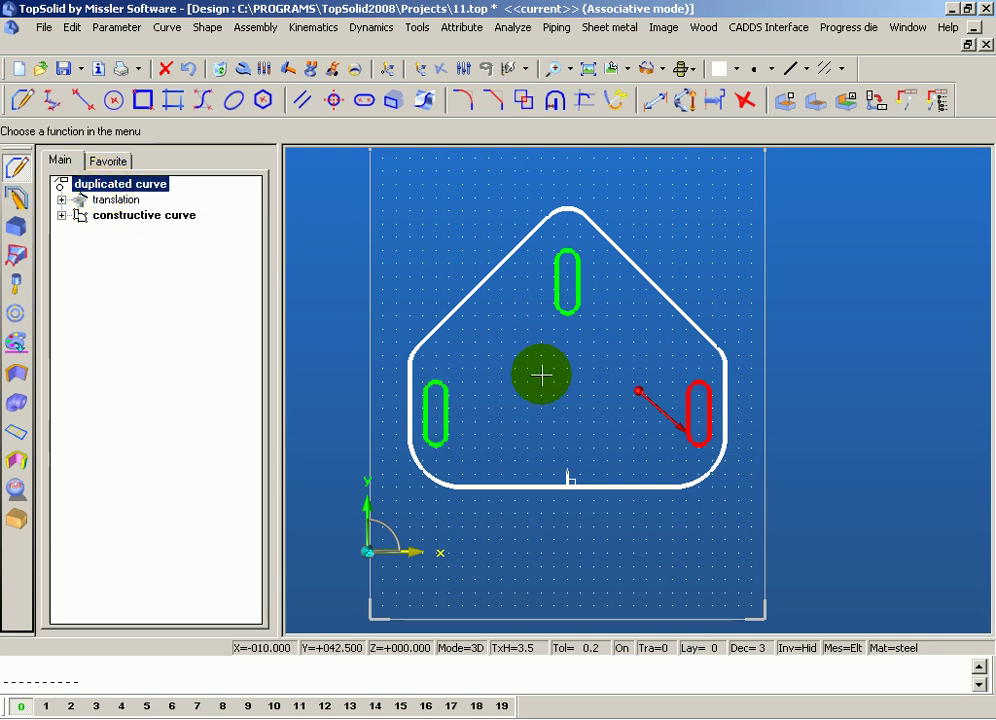
- Expand the right slot's translation to view its 100mm distance, then select the constructive curve
right_click(120, 322)
left_click(140, 321)
scroll(629, 445, "up", 1)
right_click(711, 446)
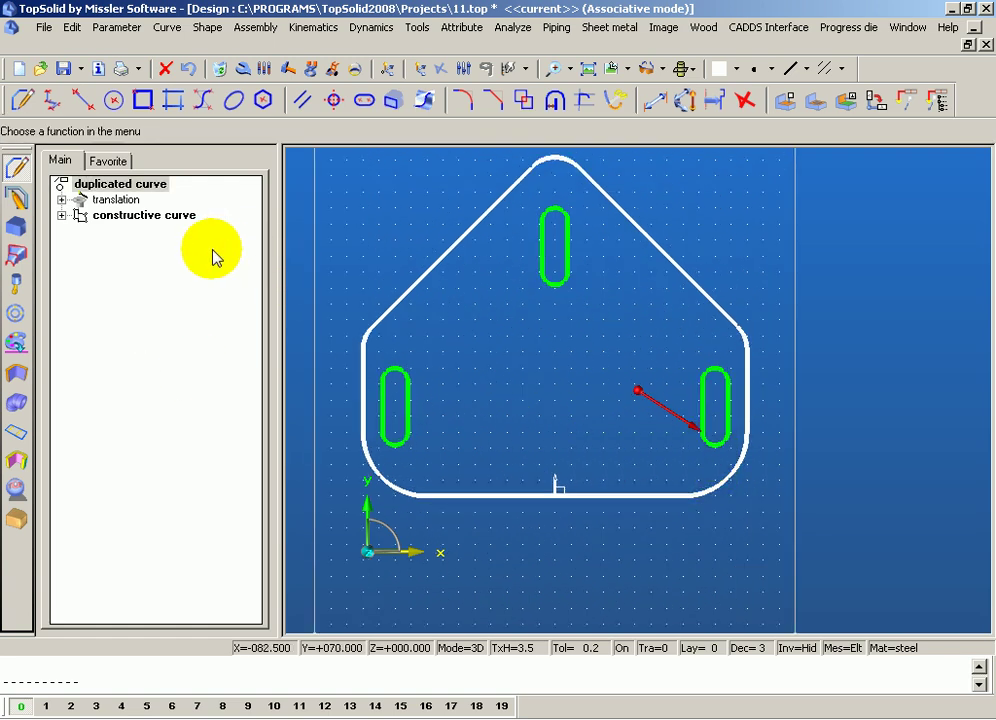
left_click(114, 208)
left_click(61, 200)
left_click(112, 231)
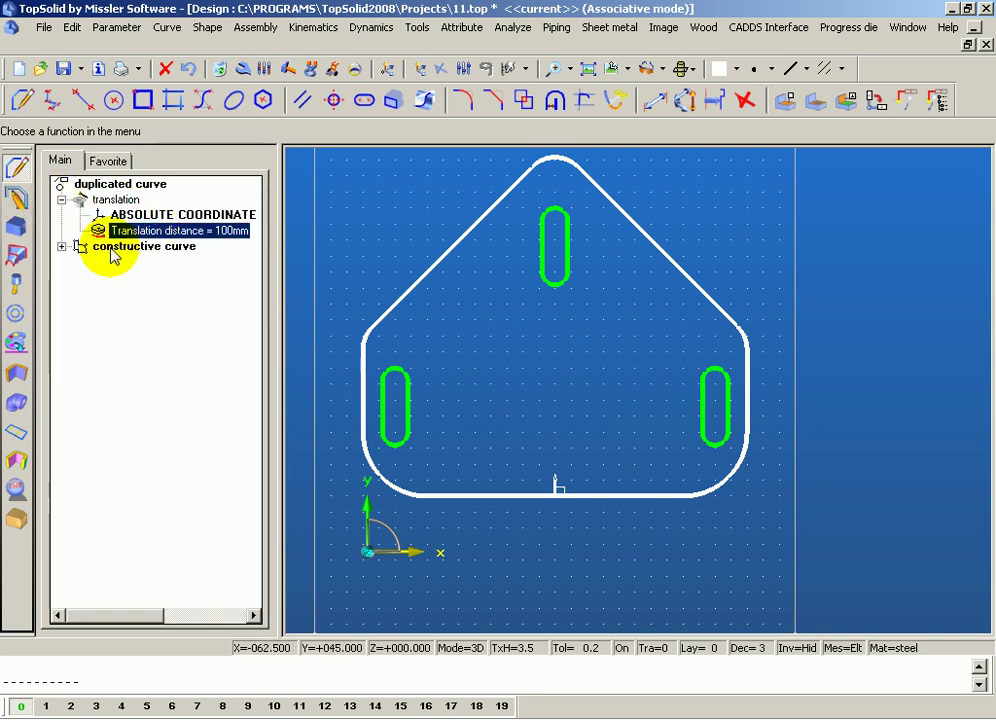
left_click(61, 200)
left_click(99, 217)
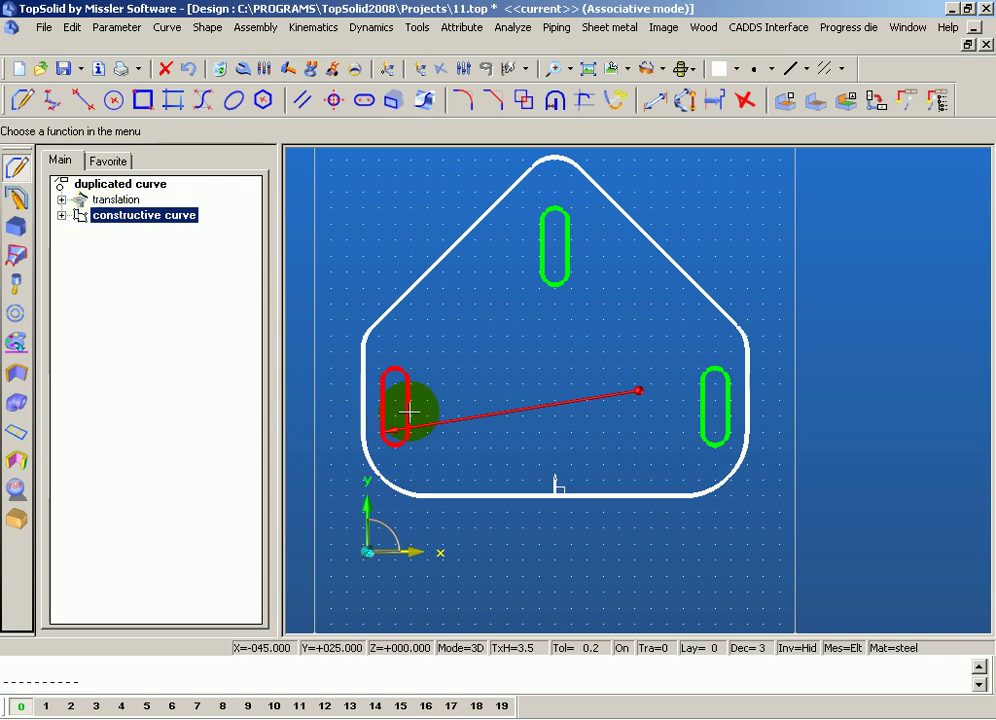
- Change the thicken step's Thickness from 4mm to 3mm in the history tree
left_click(61, 215)
left_click(100, 248)
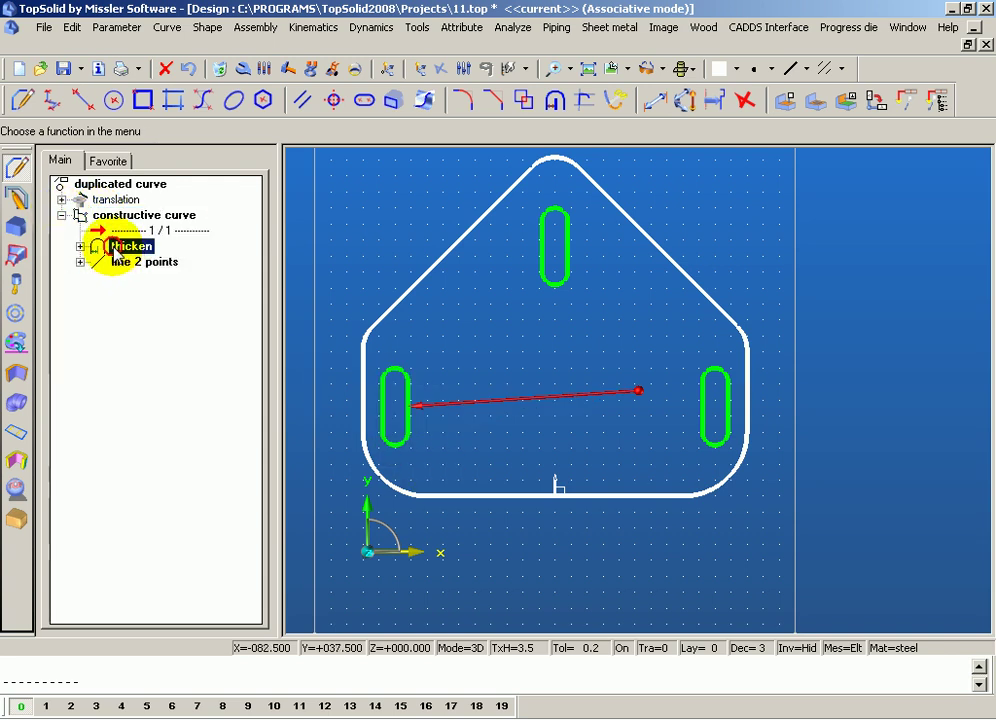
left_click(80, 246)
left_click(146, 279)
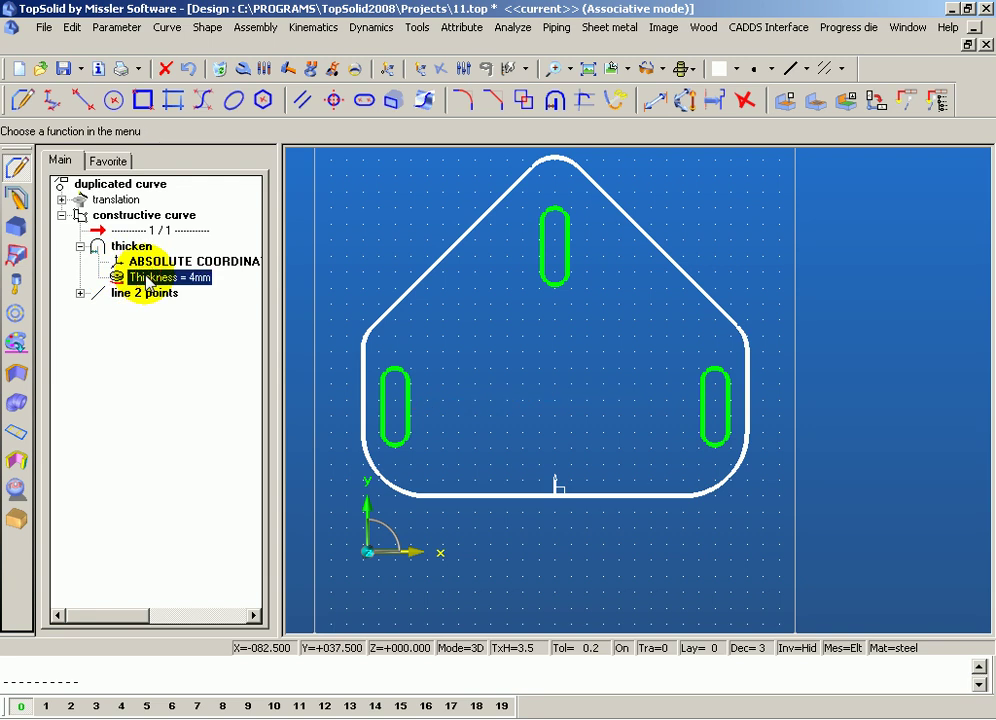
double_click(146, 280)
right_click(146, 279)
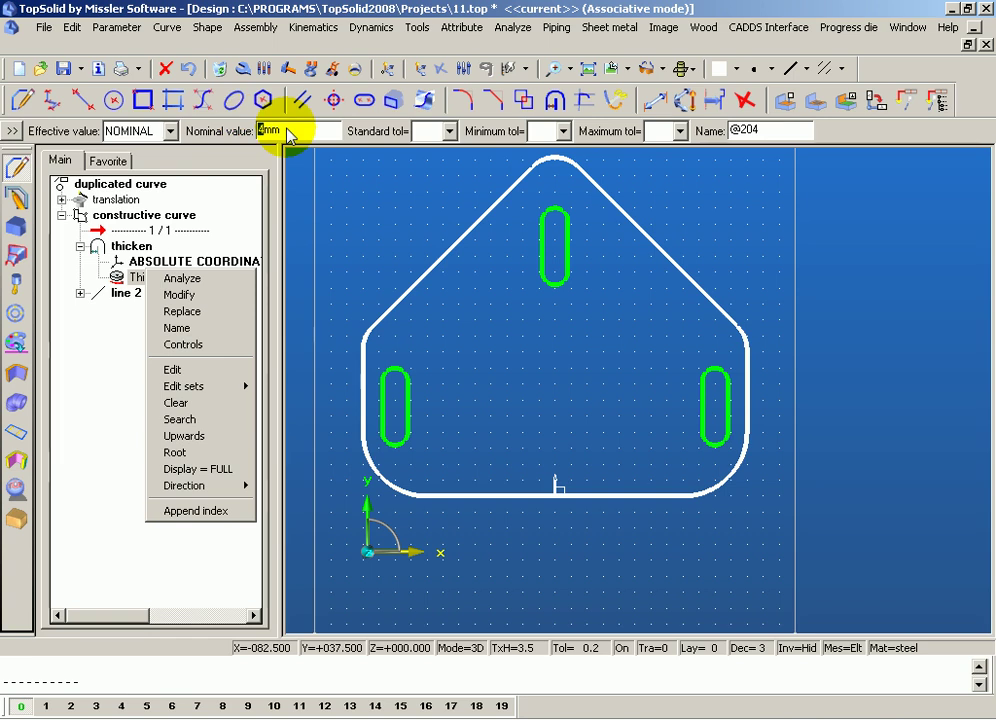
left_click(301, 130)
type("3")
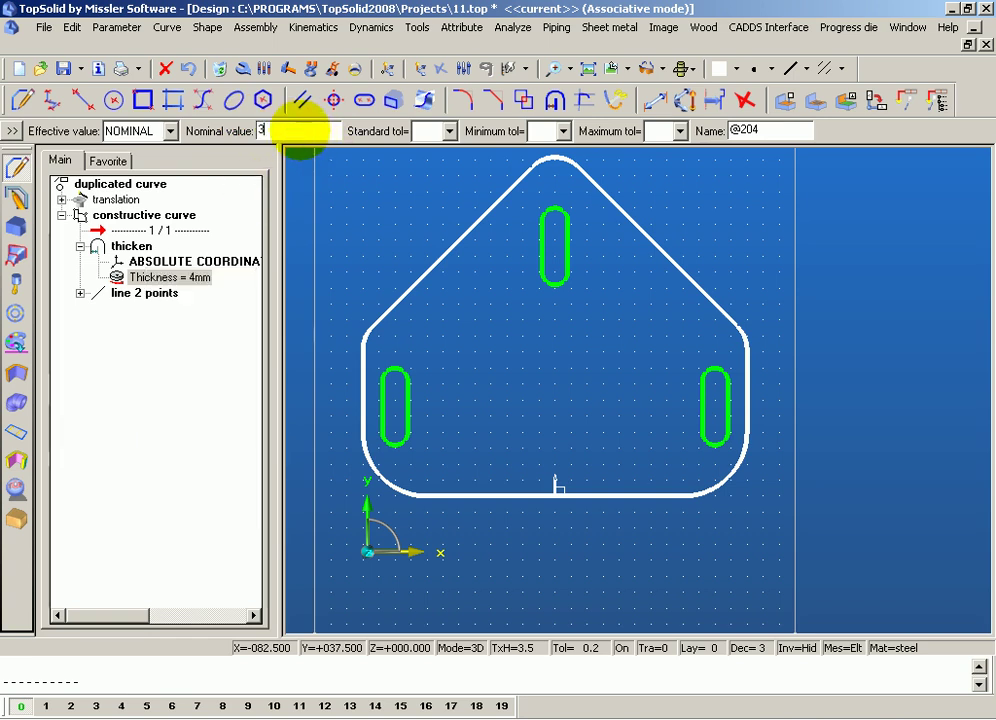
key("Return")
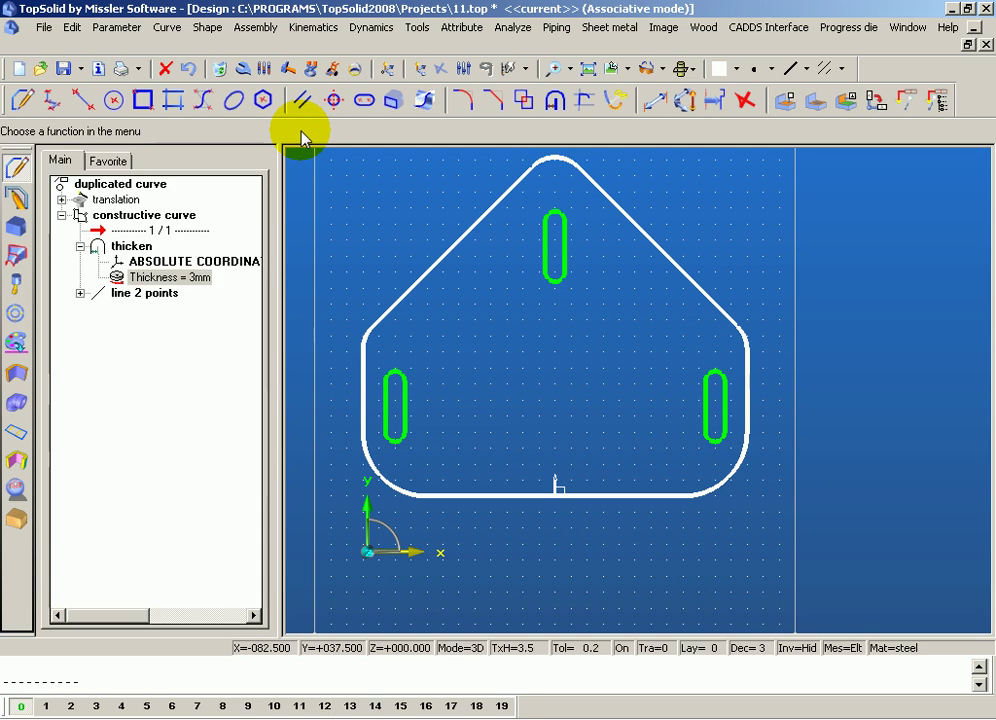
- Restore the left slot's thickness to 4mm with Modify parameter
left_click(264, 68)
left_click(407, 396)
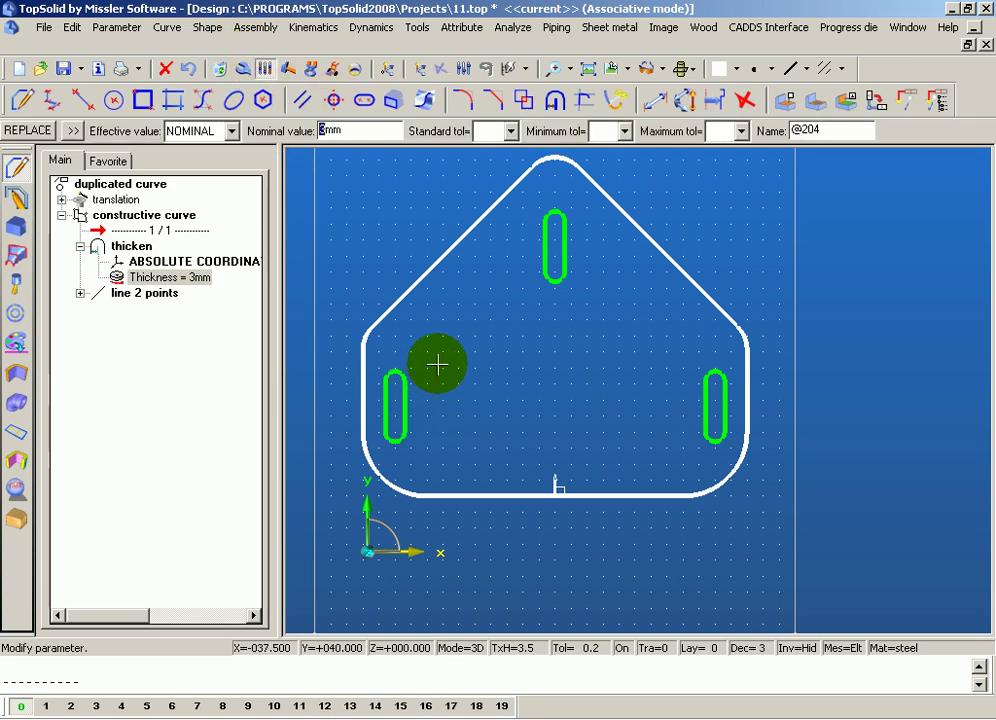
key("Return")
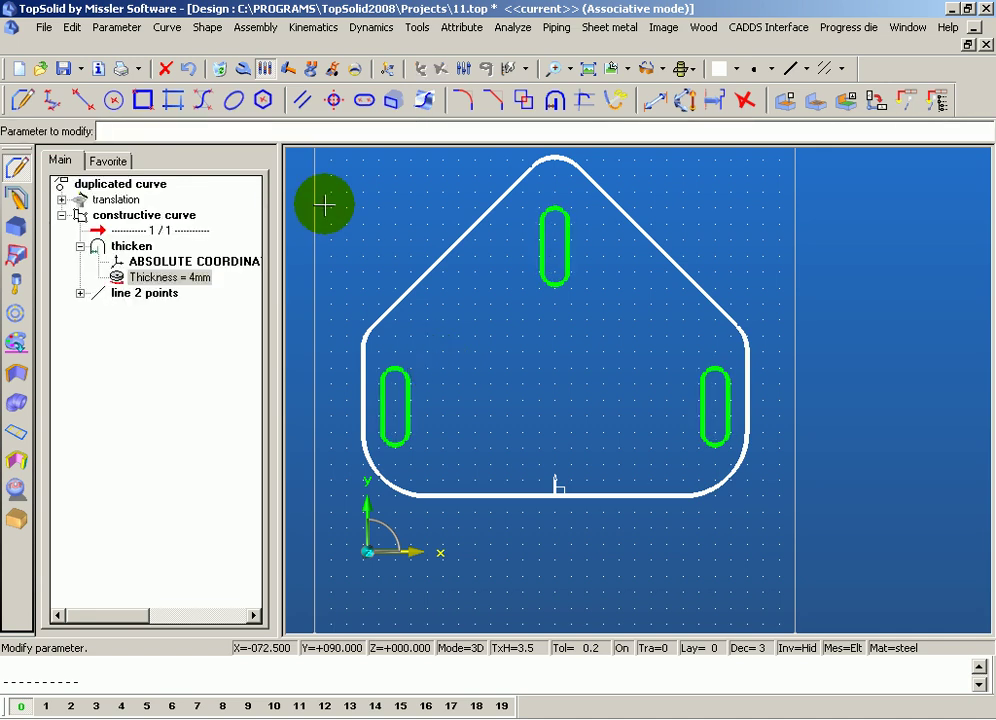